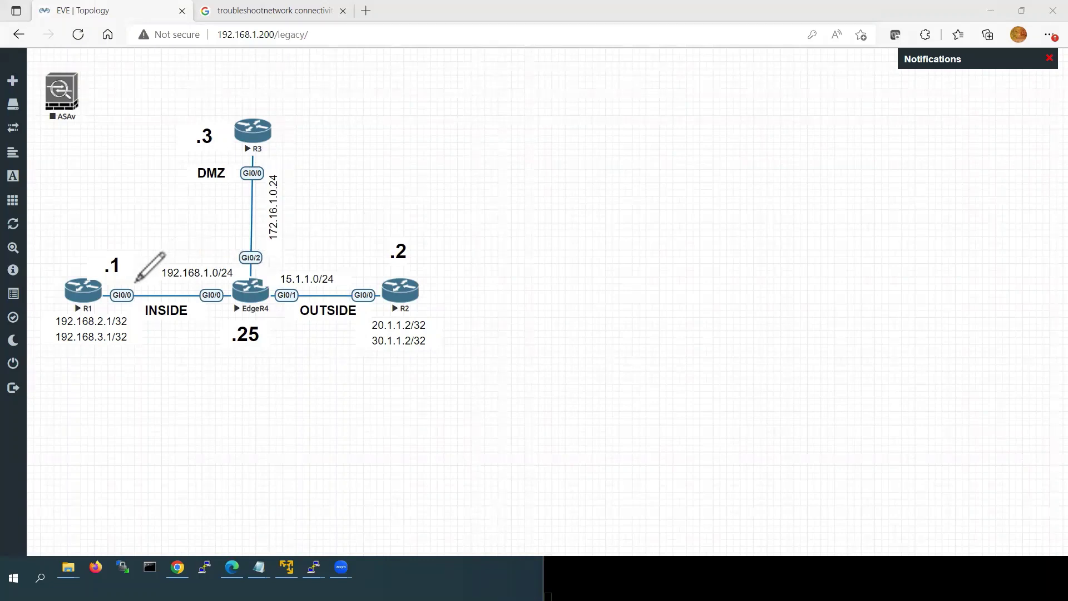
{"action": "mouse_move", "coordinate": [109, 286]}
{"action": "left_mouse_down"}
{"action": "mouse_move", "coordinate": [162, 249]}
{"action": "mouse_move", "coordinate": [201, 241]}
{"action": "mouse_move", "coordinate": [358, 257]}
{"action": "mouse_move", "coordinate": [410, 272]}
{"action": "mouse_move", "coordinate": [435, 297]}
{"action": "left_mouse_up"}
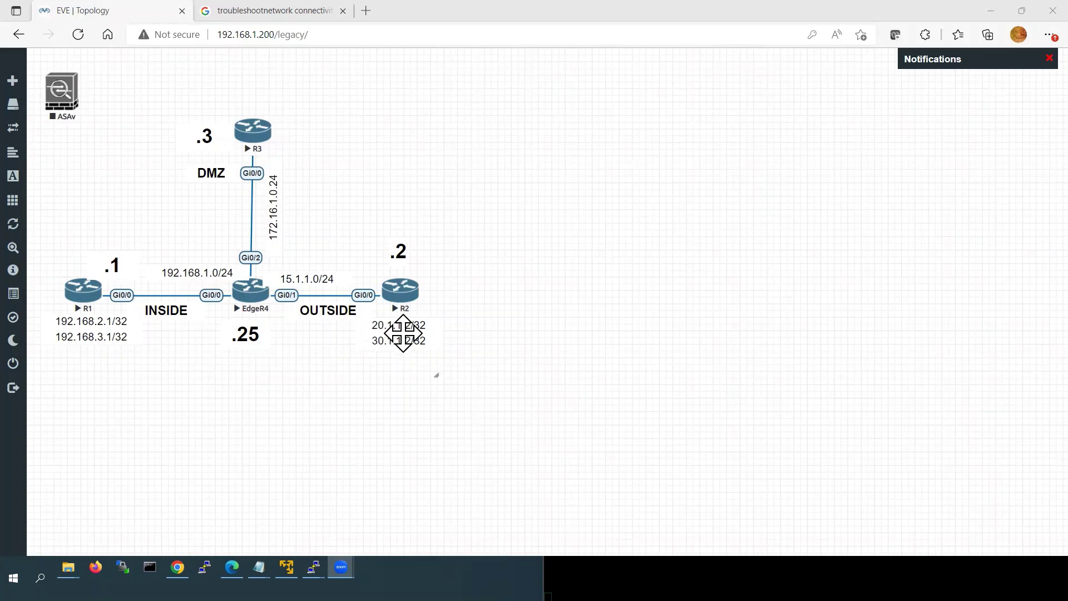
- Bring up R1's console beside the topology diagram and enter privileged EXEC mode
{"action": "mouse_move", "coordinate": [314, 568]}
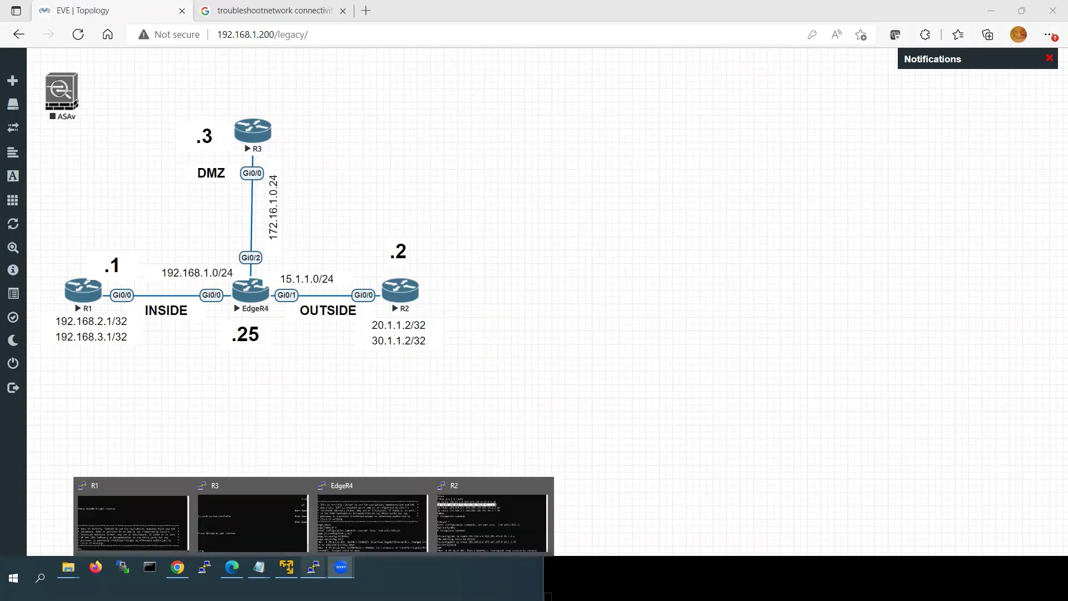
{"action": "left_click", "coordinate": [165, 512]}
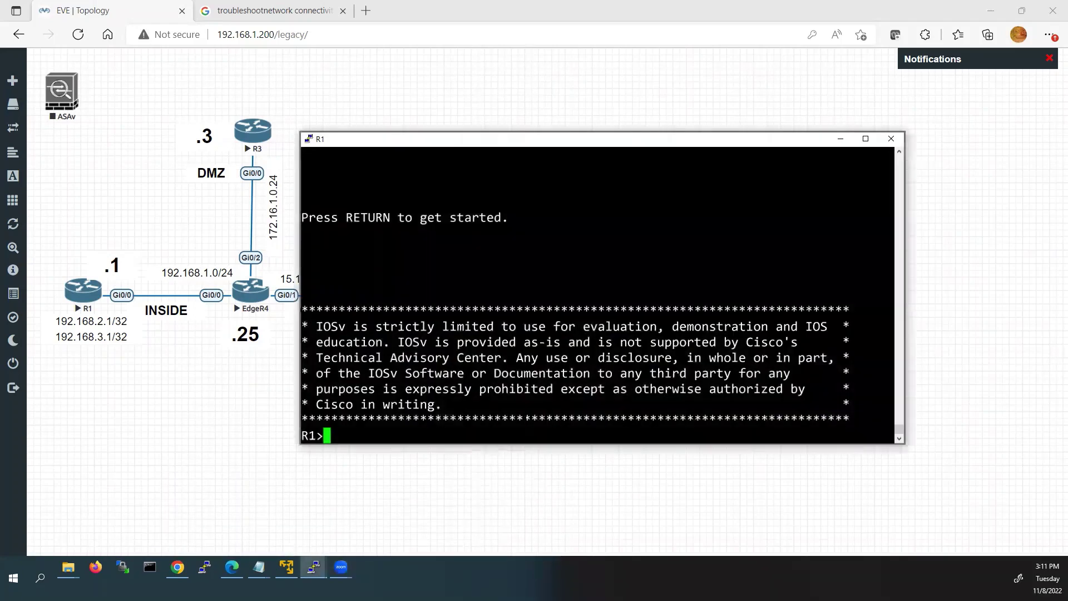
{"action": "left_click_drag", "start_coordinate": [601, 141], "coordinate": [760, 166]}
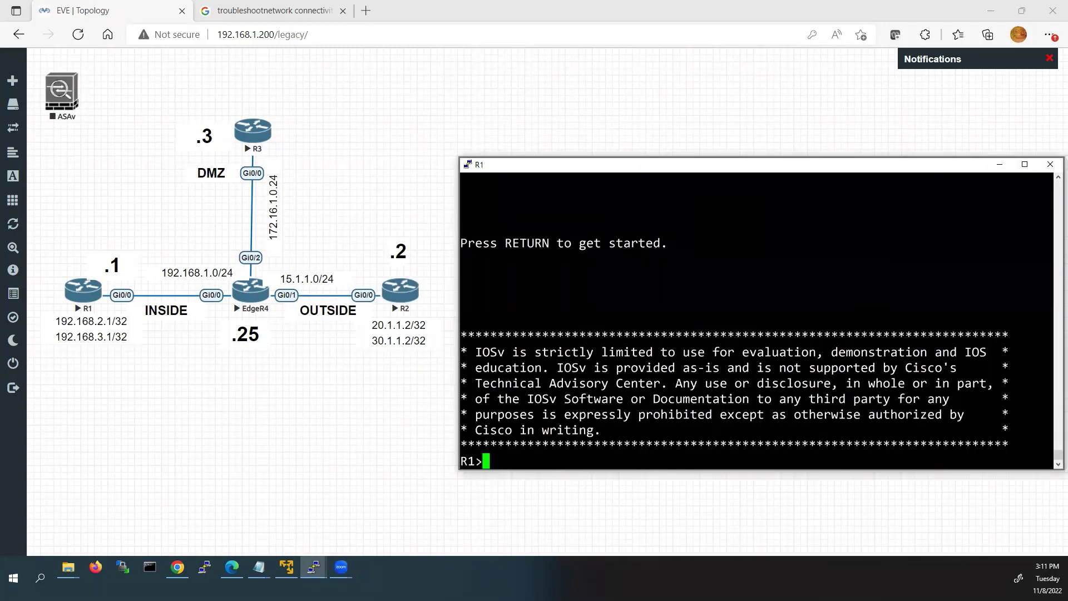
{"action": "type", "text": "en"}
{"action": "key", "text": "Return"}
- Ping R2's loopback address 20.1.1.2 from R1
{"action": "type", "text": "pin"}
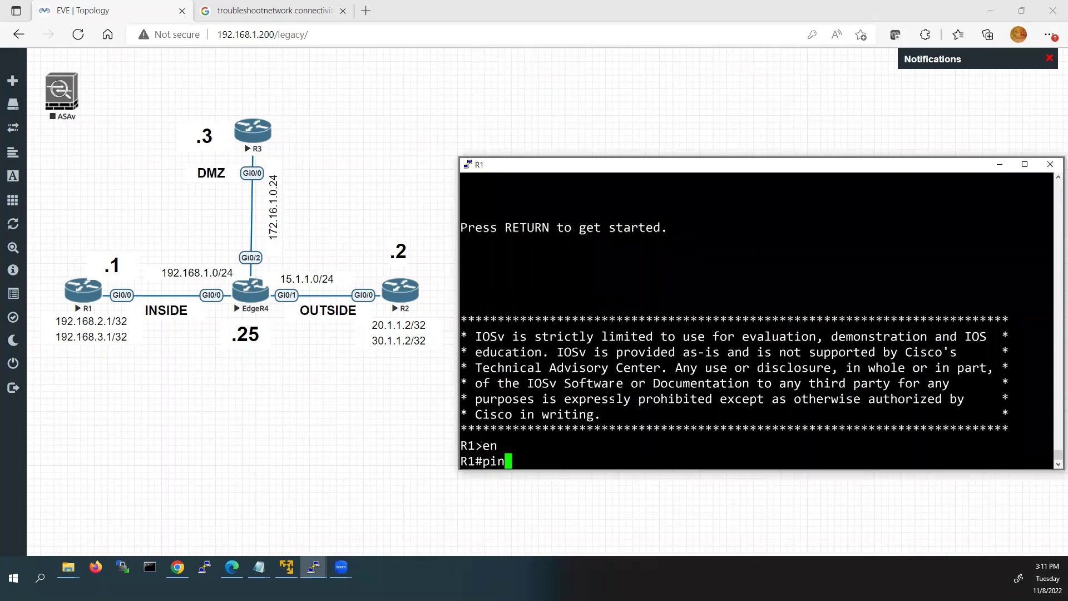
{"action": "type", "text": "g 20.1.1.2"}
{"action": "key", "text": "Return"}
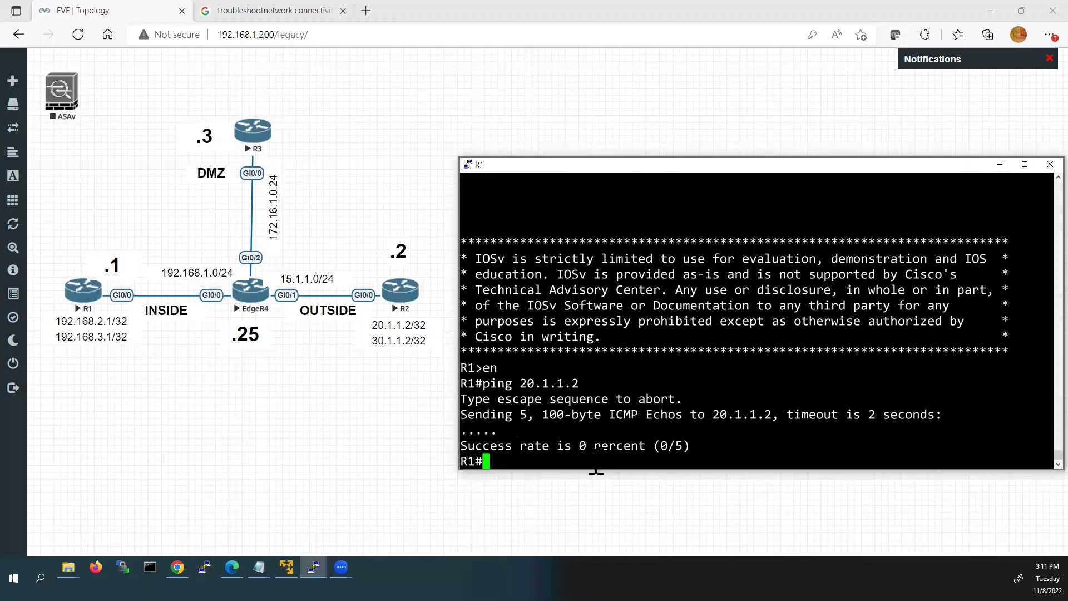
- Show R1's brief IP interface list and check the status and IP address of GigabitEthernet0/0
{"action": "type", "text": "sh ip int br"}
{"action": "key", "text": "Tab"}
{"action": "key", "text": "Return"}
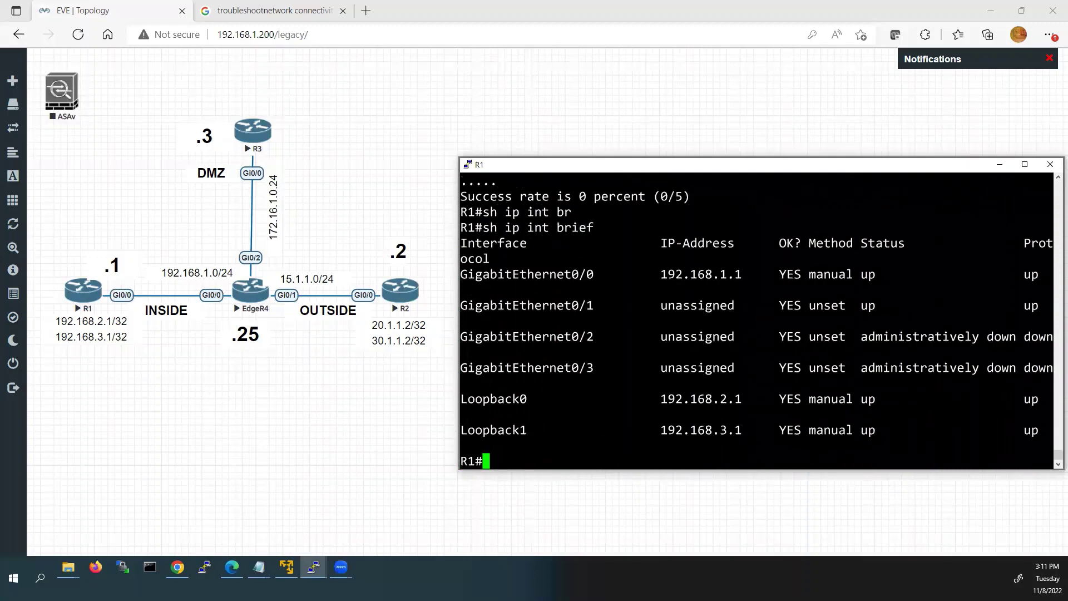
{"action": "left_click_drag", "start_coordinate": [863, 275], "coordinate": [1038, 274]}
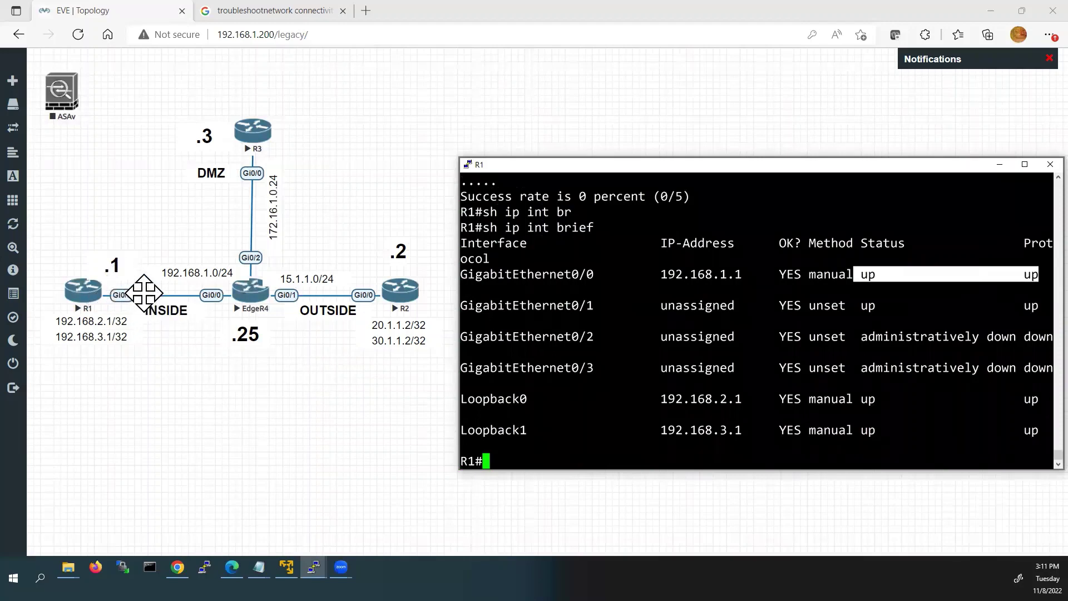
{"action": "left_click_drag", "start_coordinate": [646, 274], "coordinate": [747, 275]}
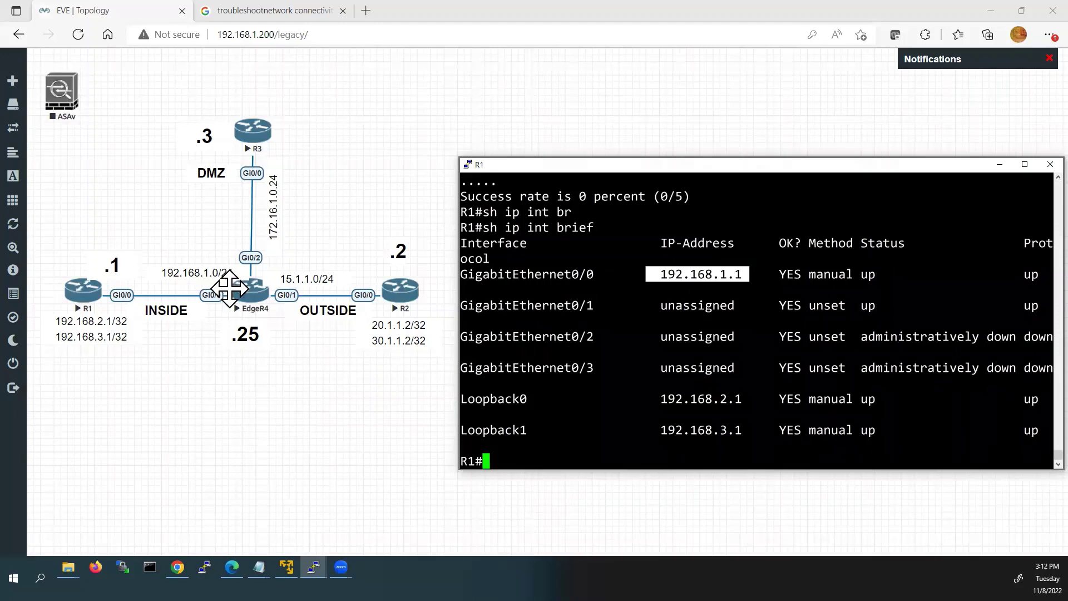
{"action": "left_click", "coordinate": [518, 470]}
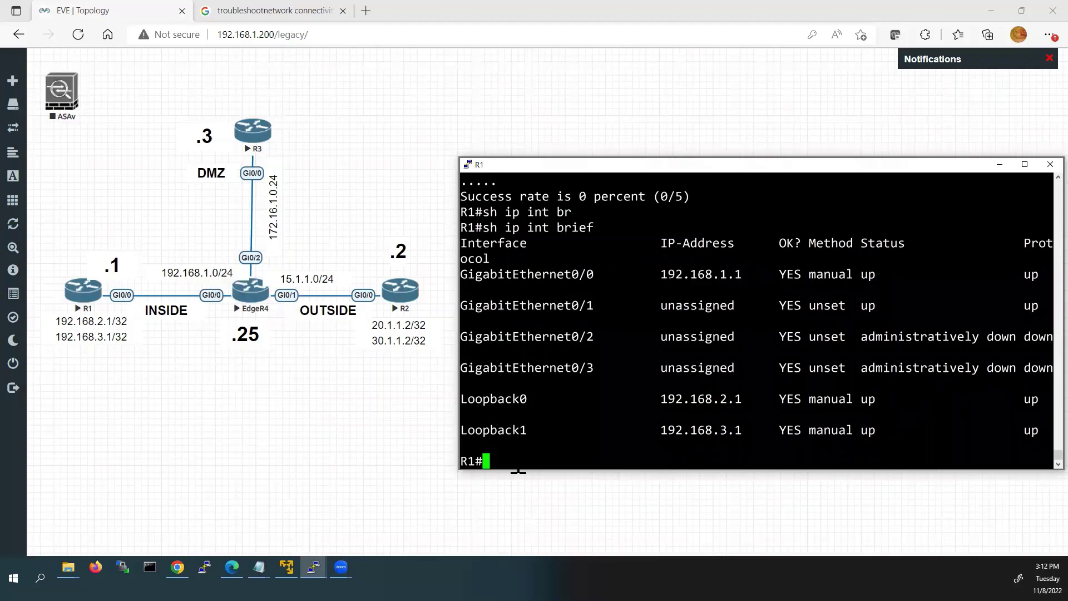
- Ping EdgeR4's inside address 192.168.1.25 from R1, correcting the missing dot in the address
{"action": "type", "text": "ping 192.168"}
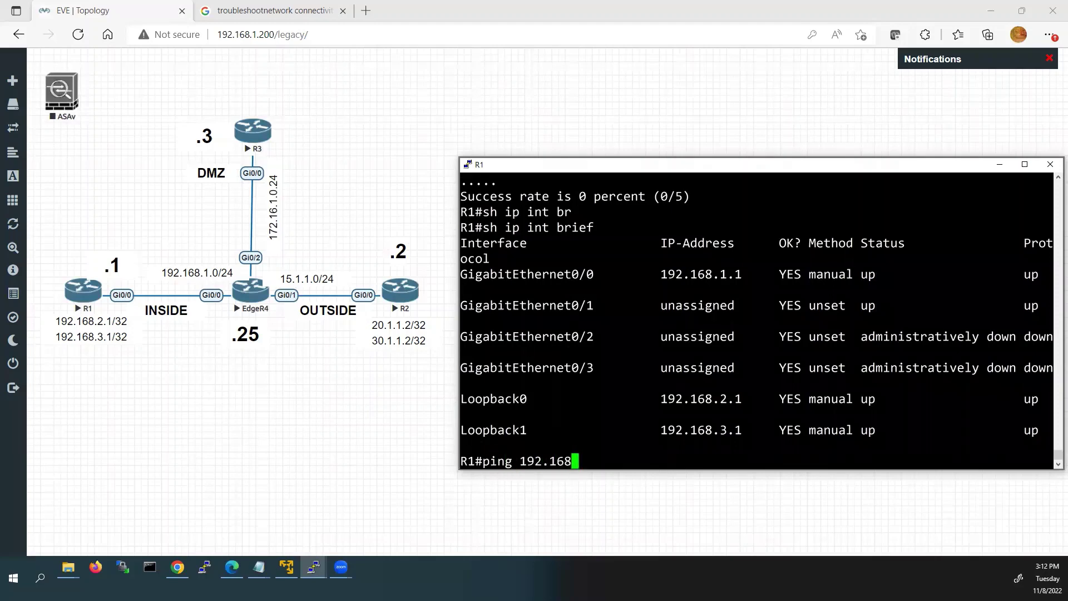
{"action": "type", "text": "1.25"}
{"action": "key", "text": "Return"}
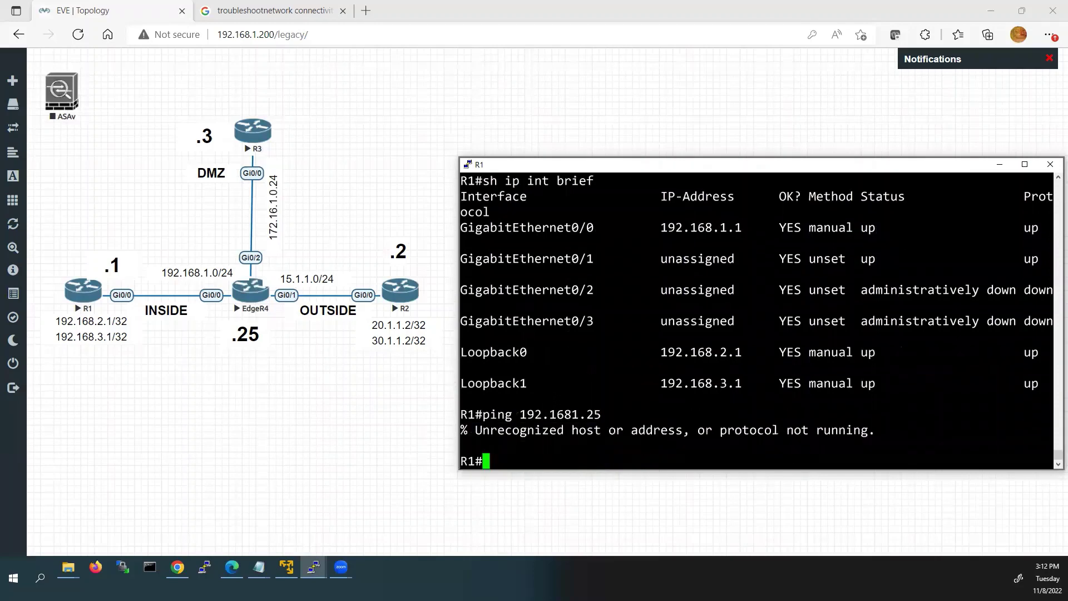
{"action": "key", "text": "Up"}
{"action": "key", "text": "Left"}
{"action": "key", "text": "Left"}
{"action": "key", "text": "Left"}
{"action": "key", "text": "Left"}
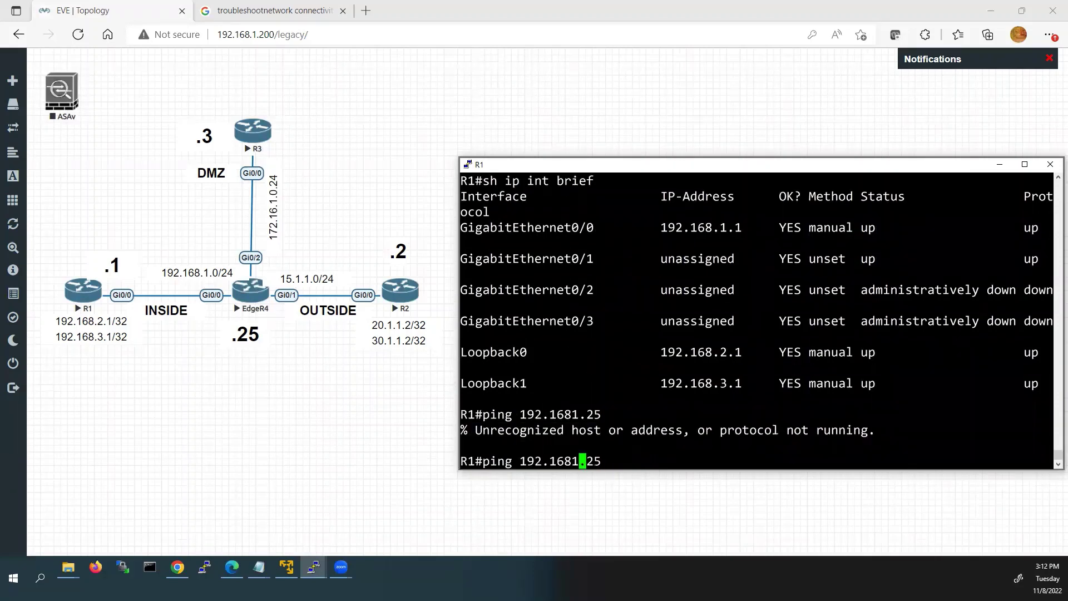
{"action": "type", "text": "."}
{"action": "key", "text": "Return"}
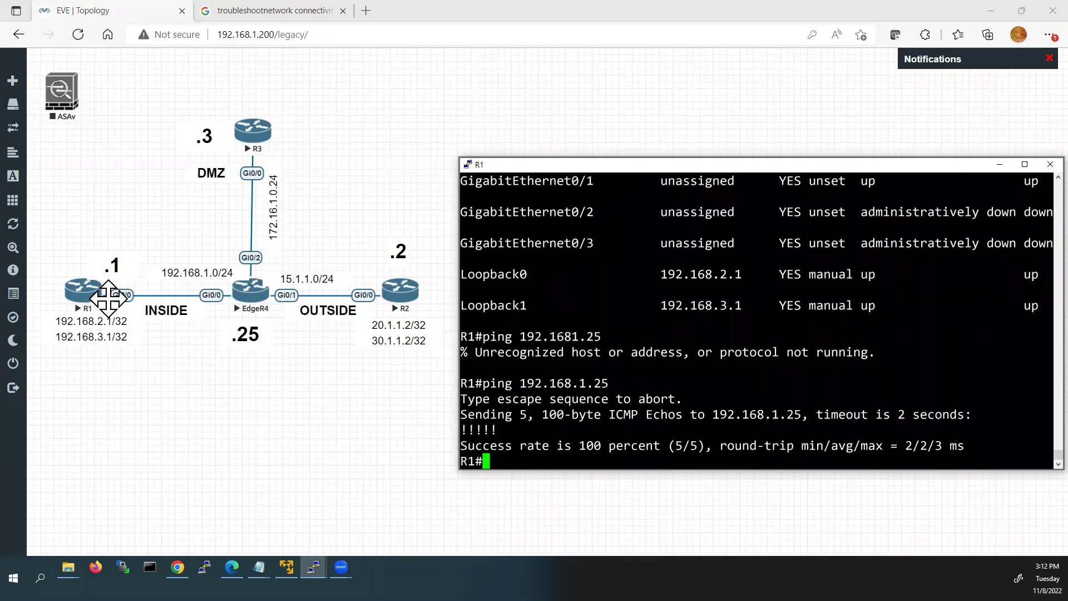
{"action": "left_click_drag", "start_coordinate": [108, 298], "coordinate": [214, 300]}
{"action": "left_click", "coordinate": [219, 300]}
{"action": "left_click_drag", "start_coordinate": [375, 410], "coordinate": [278, 303]}
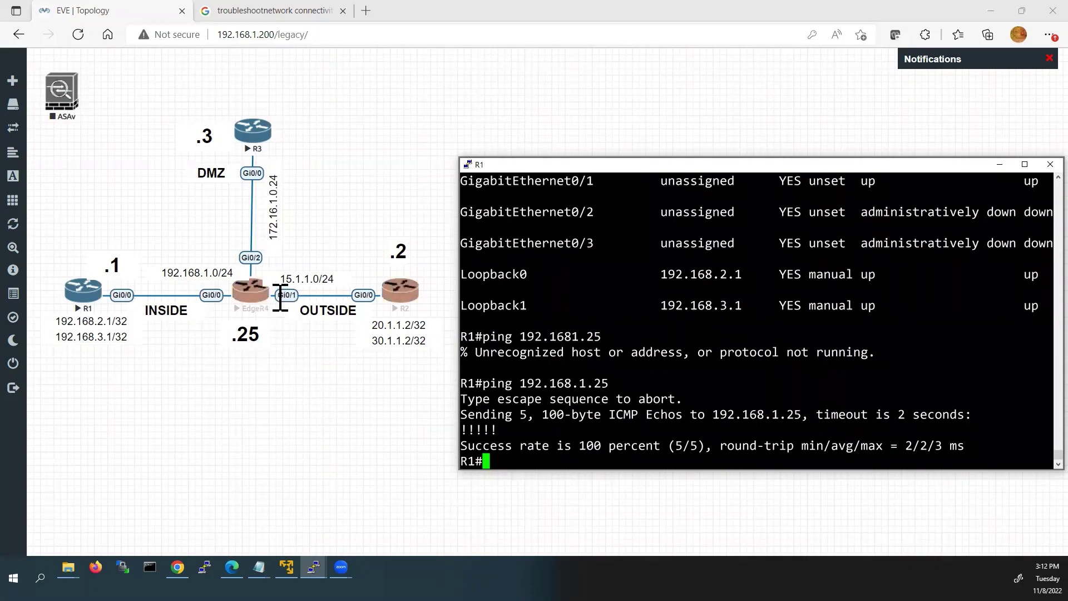
{"action": "left_click", "coordinate": [287, 298]}
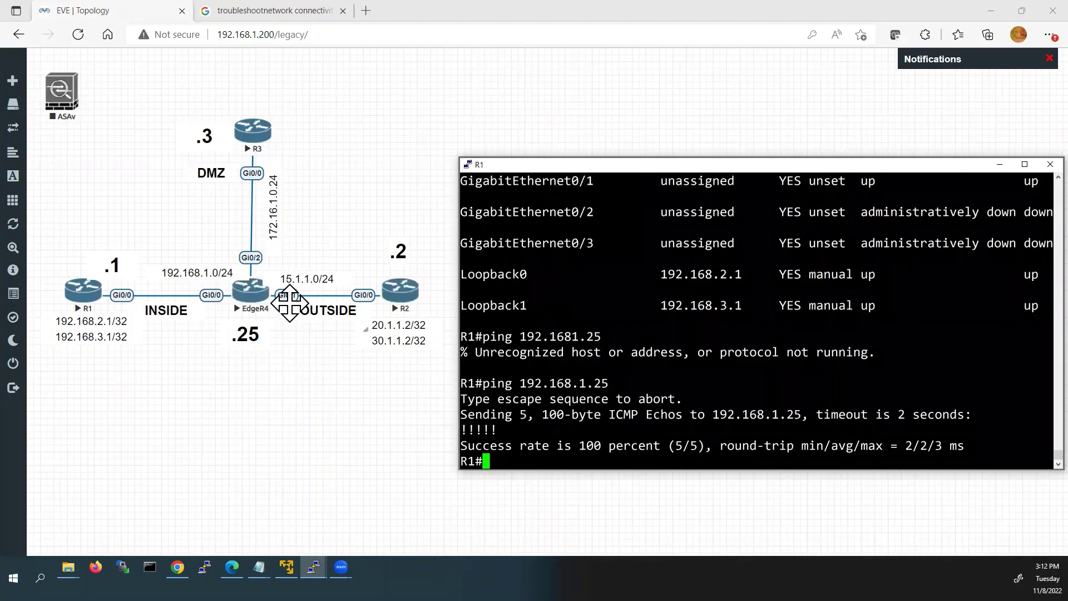
- Ping EdgeR4's outside interface address 15.1.1.25 from R1
{"action": "type", "text": "ping "}
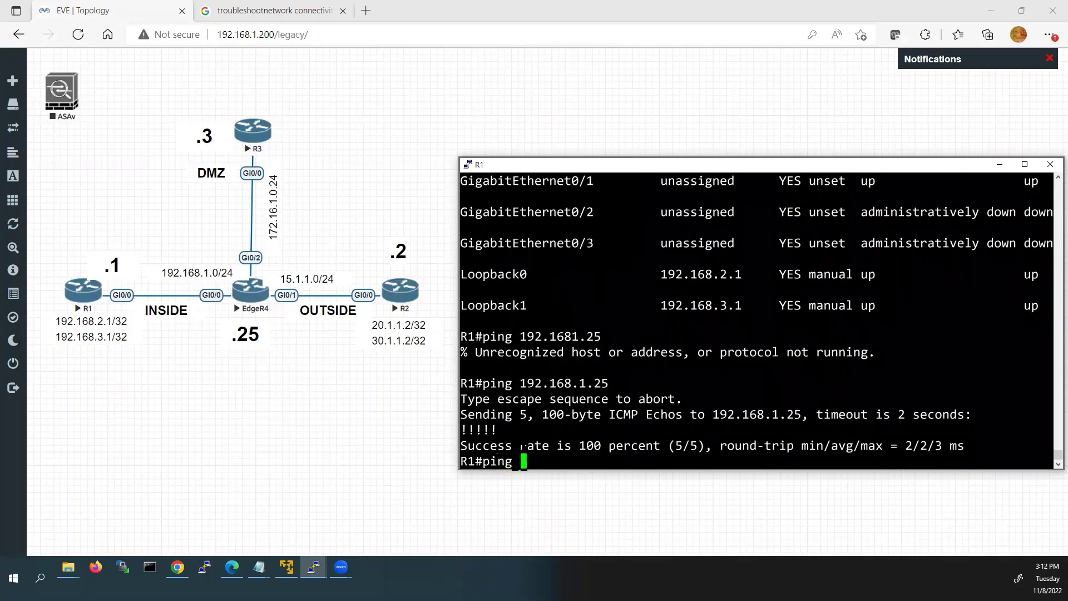
{"action": "type", "text": "15.1.1.25"}
{"action": "key", "text": "Return"}
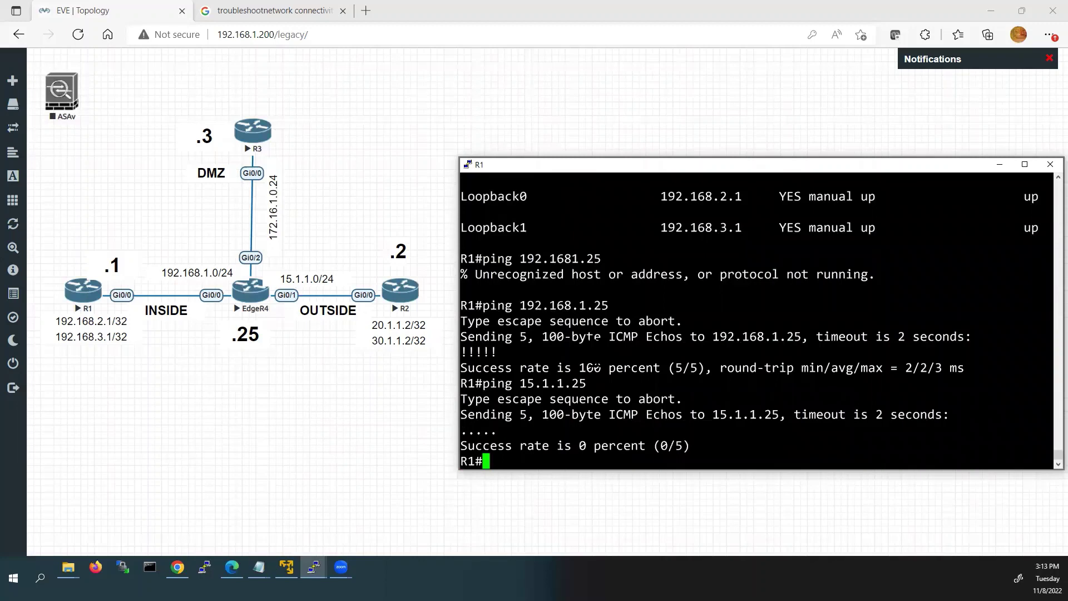
- Show R1's routing table starting at the line matching "Gate" and check the default route and its next hop
{"action": "type", "text": "sh ip rout"}
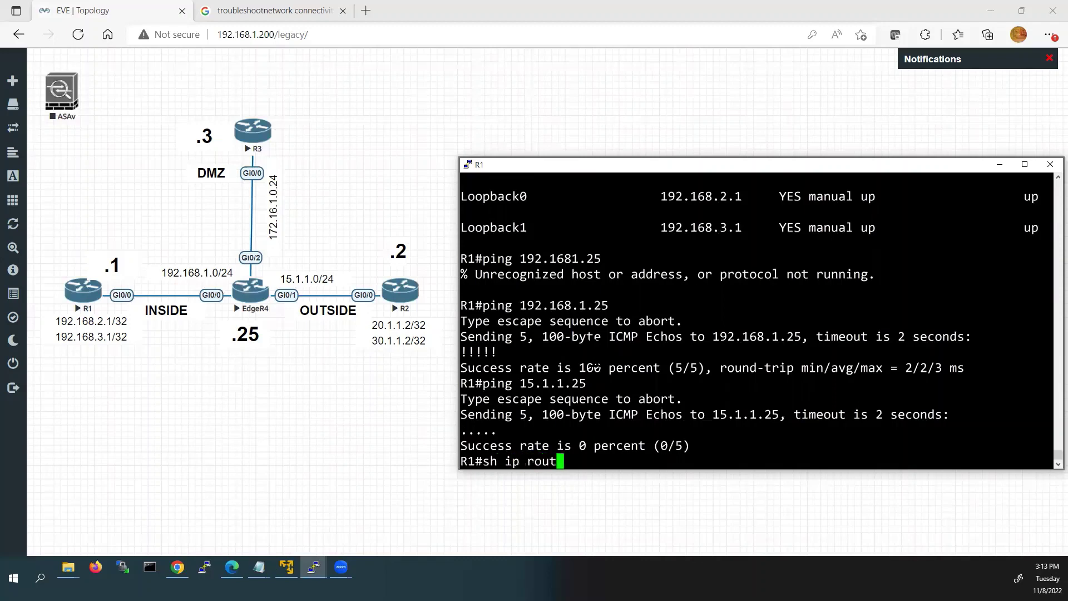
{"action": "type", "text": "e | b Gate"}
{"action": "key", "text": "Return"}
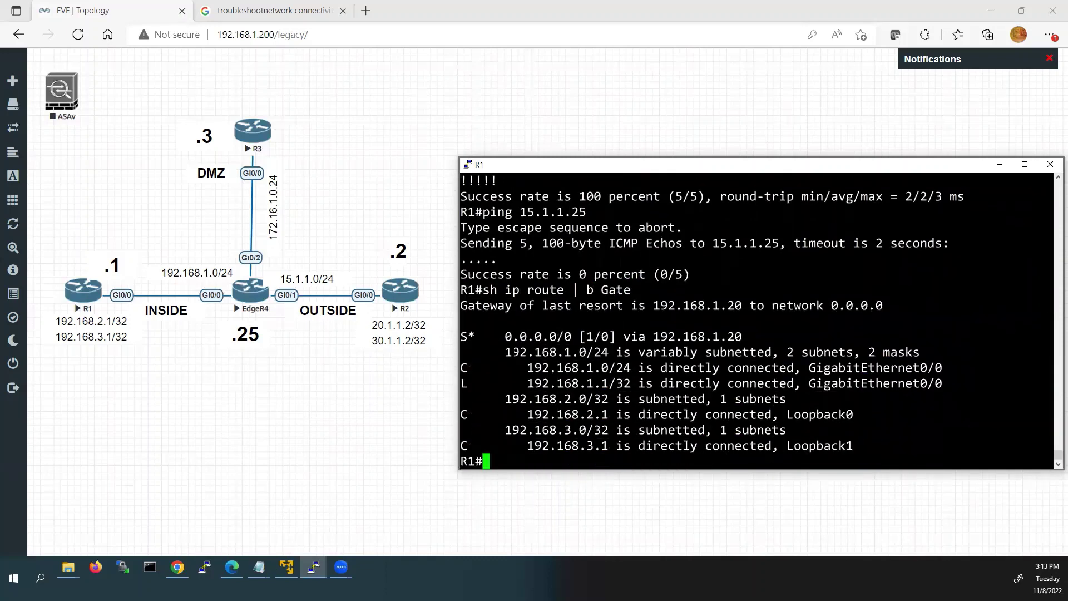
{"action": "left_click_drag", "start_coordinate": [462, 337], "coordinate": [518, 337]}
{"action": "left_click_drag", "start_coordinate": [568, 323], "coordinate": [614, 336]}
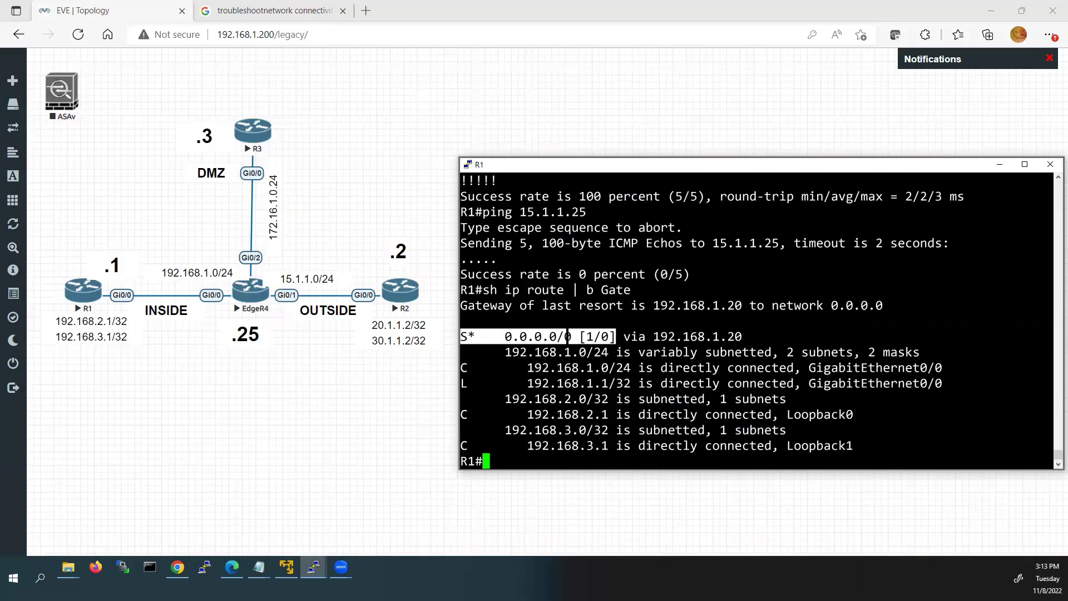
{"action": "left_click_drag", "start_coordinate": [654, 337], "coordinate": [743, 340]}
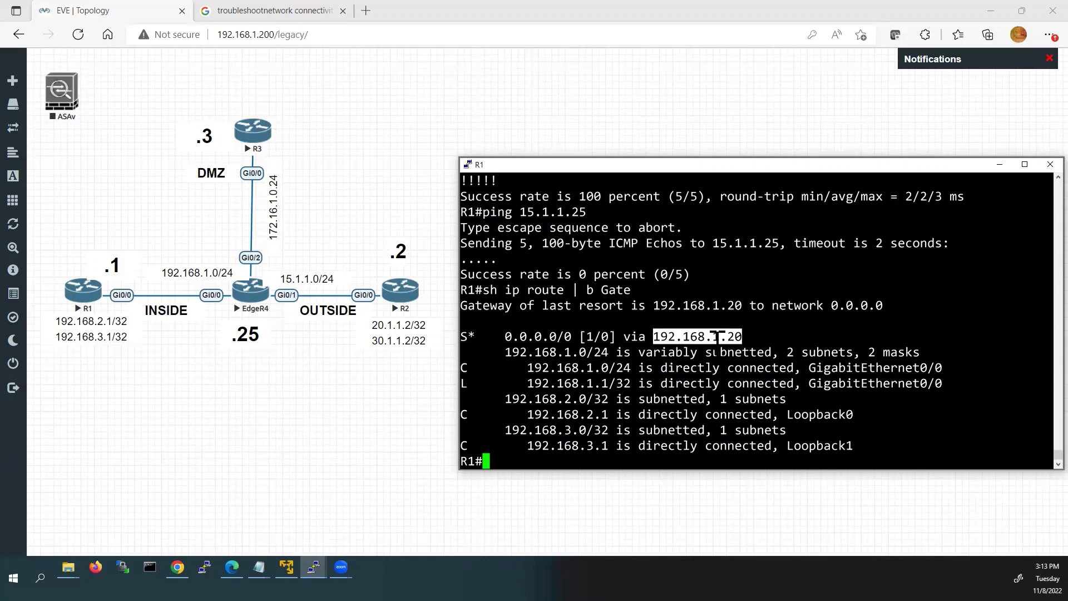
{"action": "left_click", "coordinate": [550, 472]}
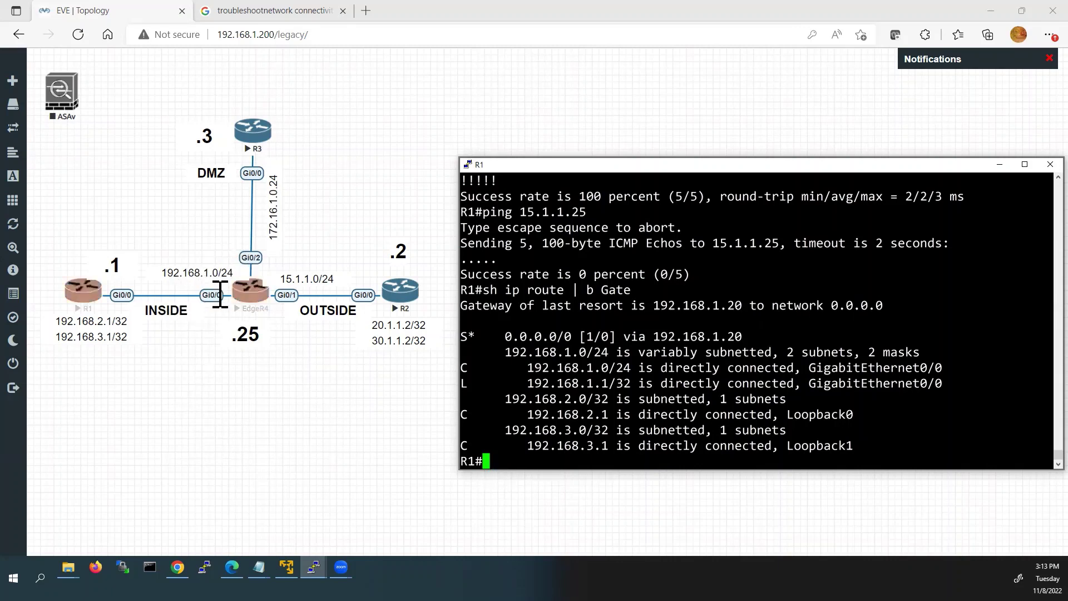
- Bring up EdgeR4's console, move it clear of the inside link in the diagram, and enter privileged EXEC mode
{"action": "mouse_move", "coordinate": [313, 567]}
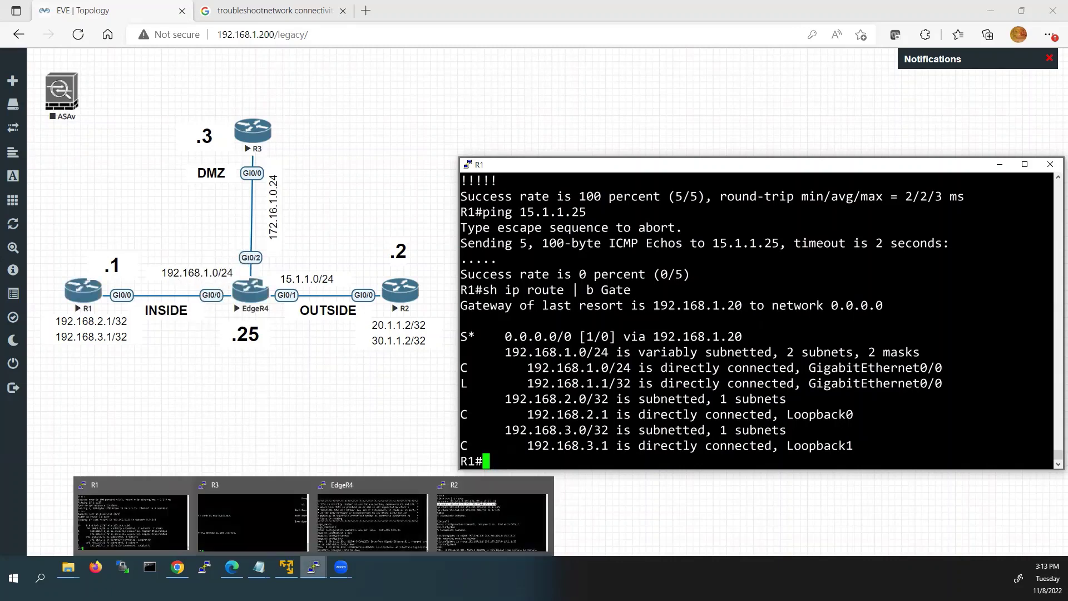
{"action": "left_click", "coordinate": [384, 530]}
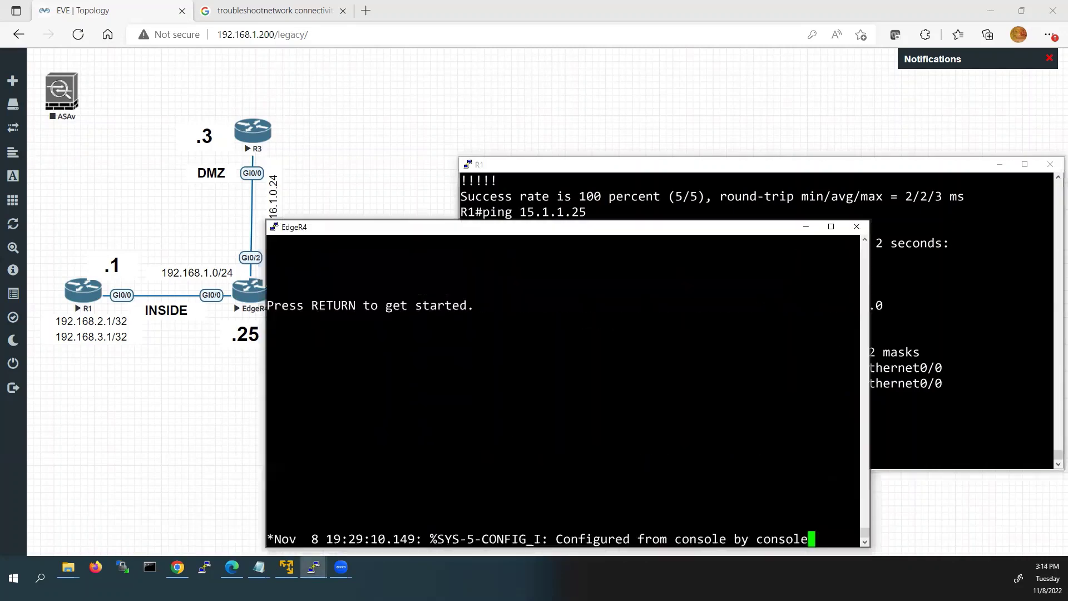
{"action": "left_click_drag", "start_coordinate": [549, 227], "coordinate": [618, 118]}
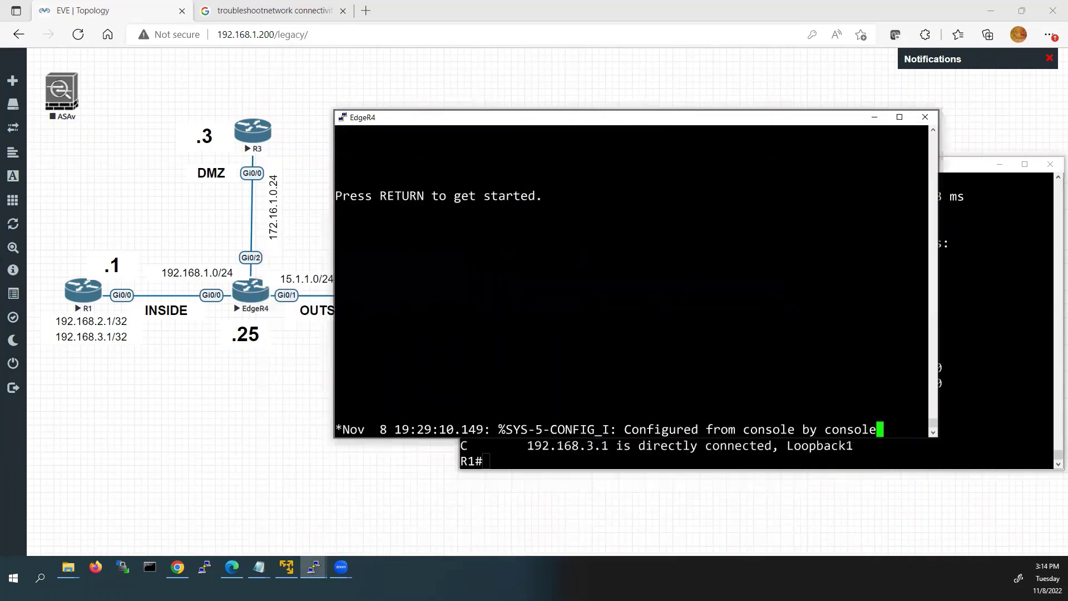
{"action": "key", "text": "Return"}
{"action": "type", "text": "en"}
{"action": "key", "text": "Return"}
- Show EdgeR4's running configuration for interface g 0/0, check its IP address, and minimize that console
{"action": "type", "text": "sh run"}
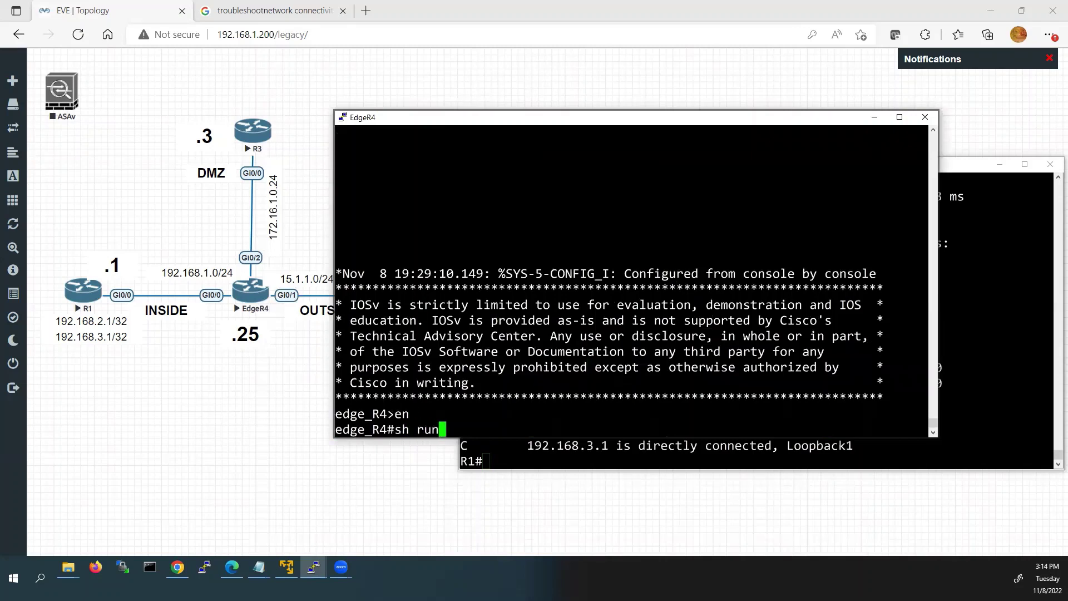
{"action": "type", "text": " int g 0/0"}
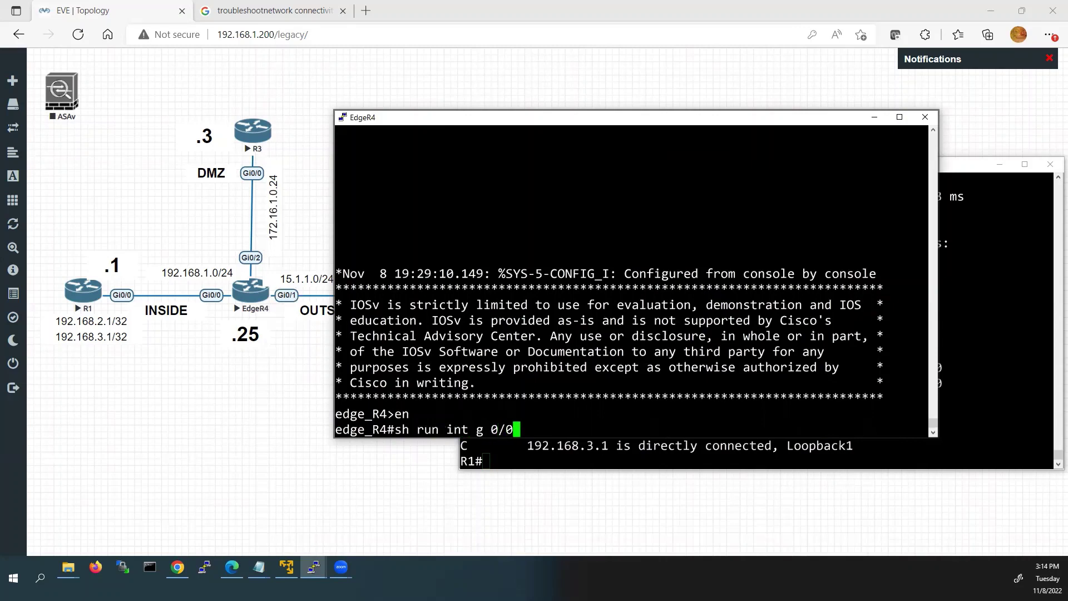
{"action": "key", "text": "Return"}
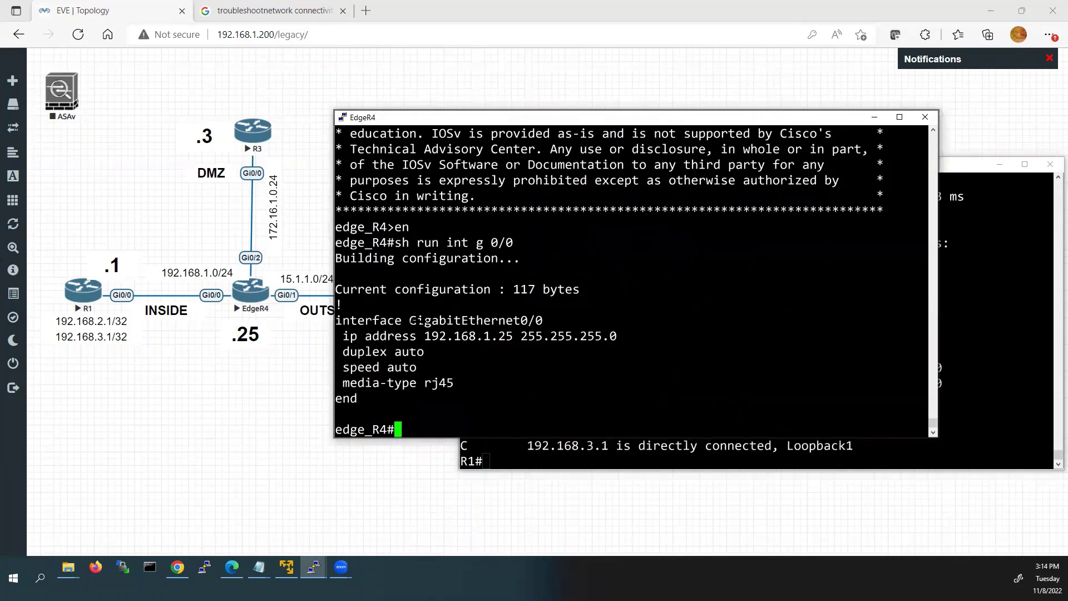
{"action": "left_click_drag", "start_coordinate": [424, 336], "coordinate": [512, 334]}
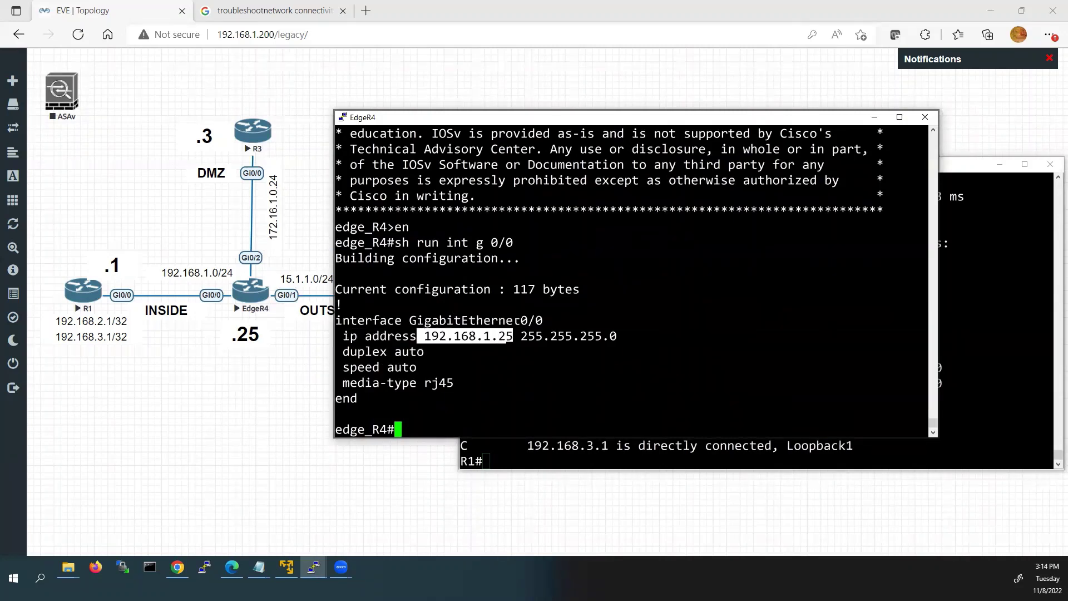
{"action": "left_click", "coordinate": [874, 118]}
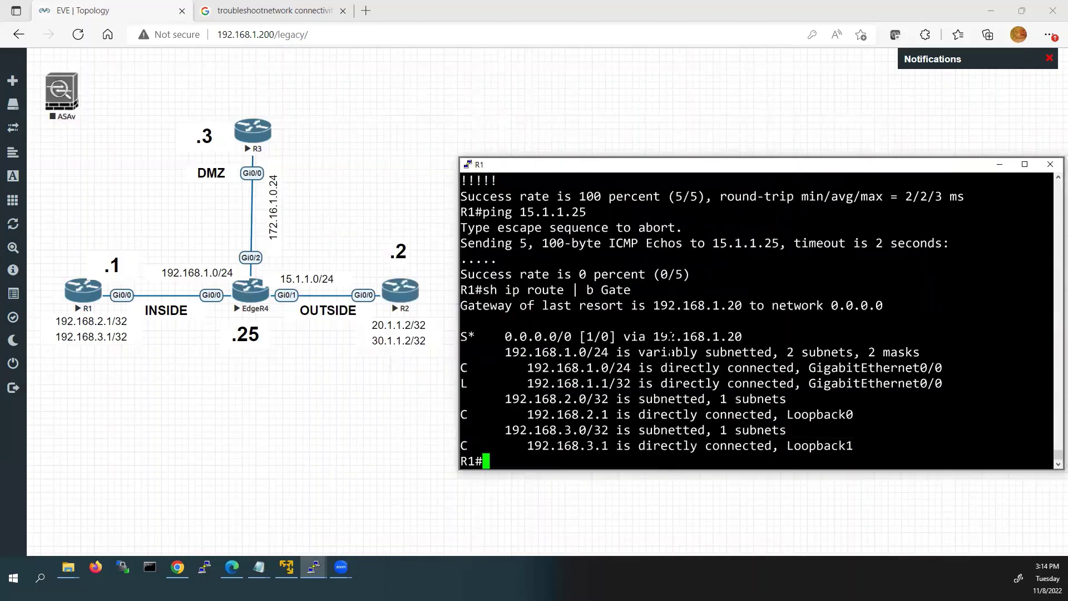
- Recheck the default route's next hop on R1 and list the running-configuration lines containing "route"
{"action": "left_click_drag", "start_coordinate": [655, 348], "coordinate": [738, 348]}
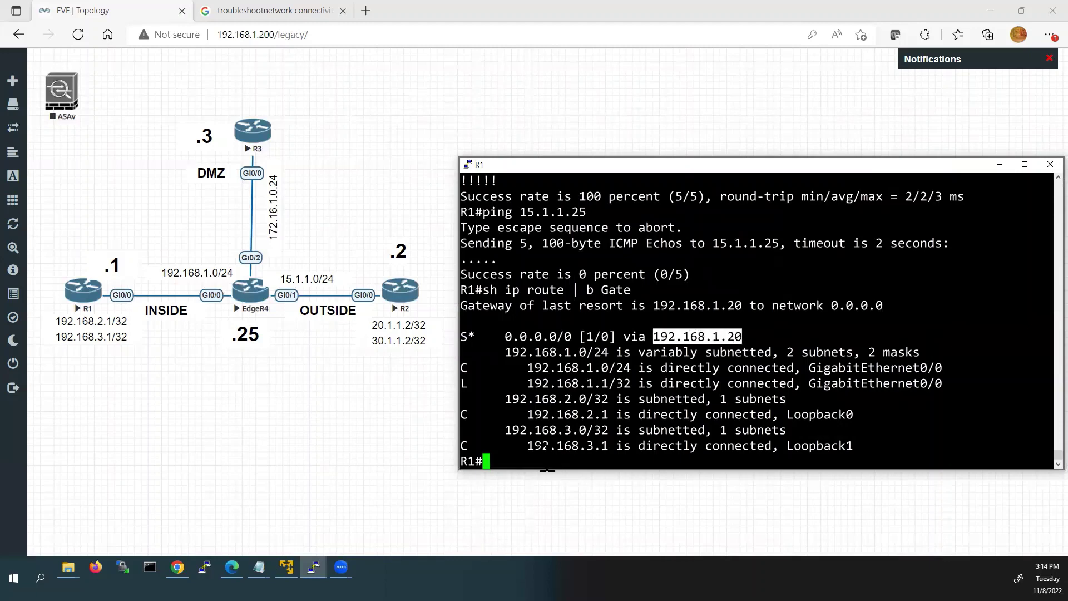
{"action": "left_click", "coordinate": [537, 456]}
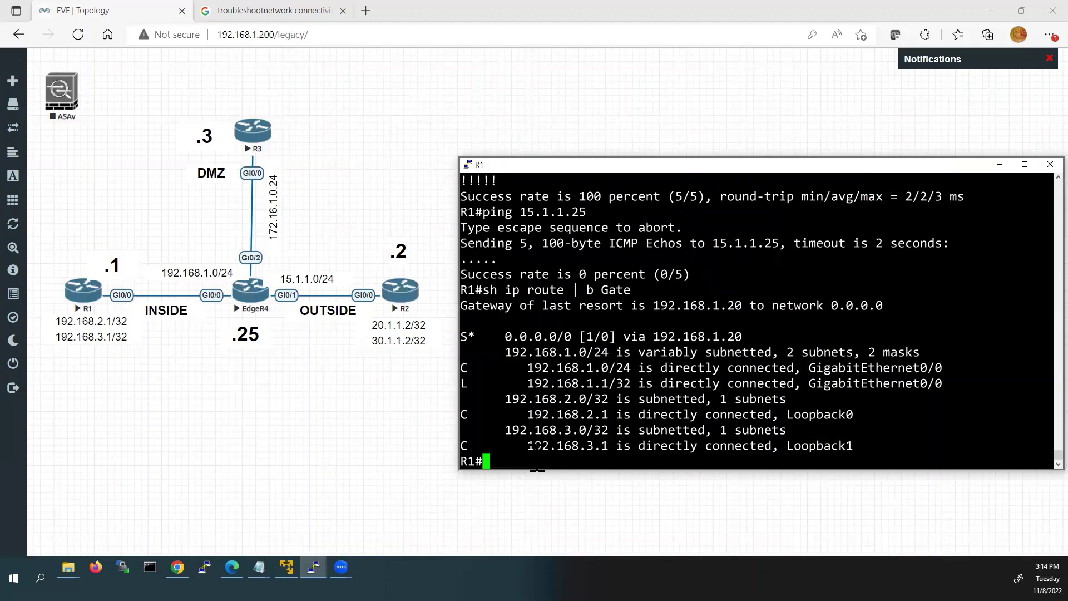
{"action": "type", "text": "sh run | "}
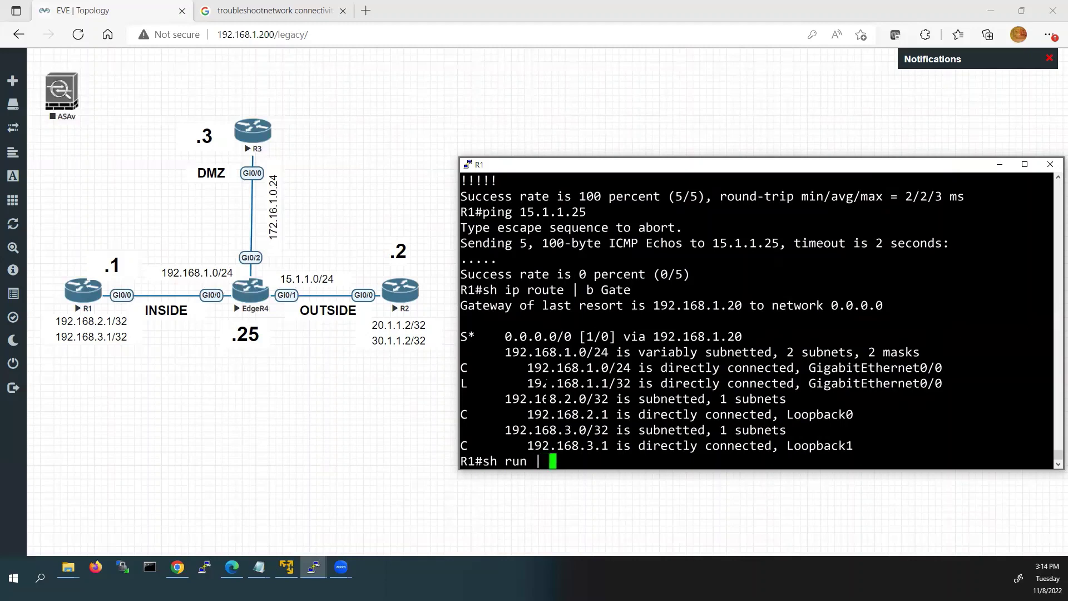
{"action": "type", "text": "i route"}
{"action": "key", "text": "Return"}
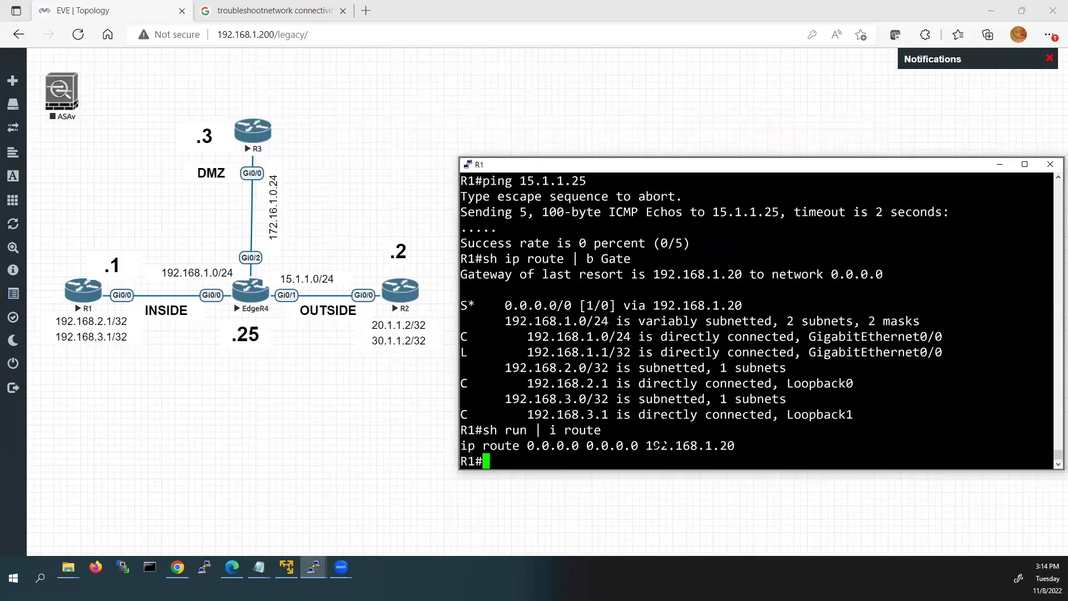
- Remove R1's default route with the command "no ip route 0.0.0.0 0.0.0.0 192.168.1.20" in global configuration mode
{"action": "left_click_drag", "start_coordinate": [645, 445], "coordinate": [735, 445]}
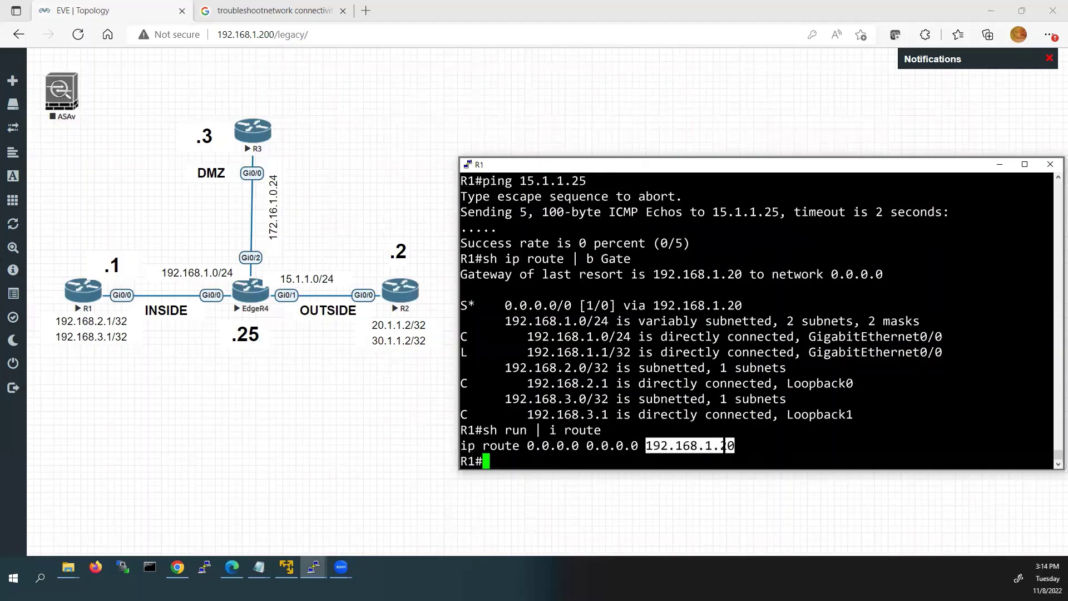
{"action": "left_click", "coordinate": [542, 471]}
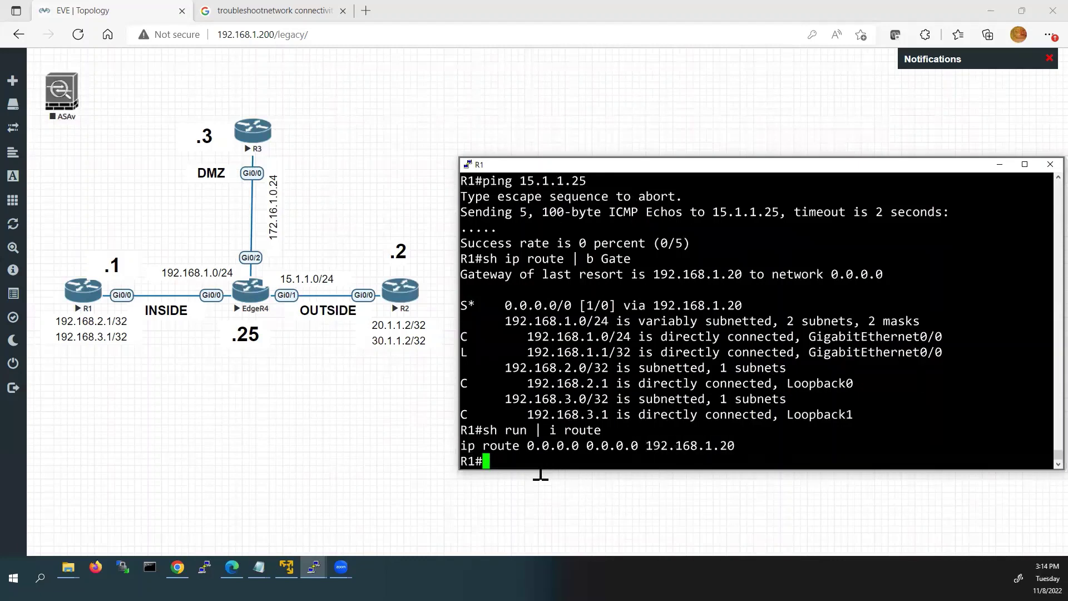
{"action": "type", "text": "conf t"}
{"action": "key", "text": "Return"}
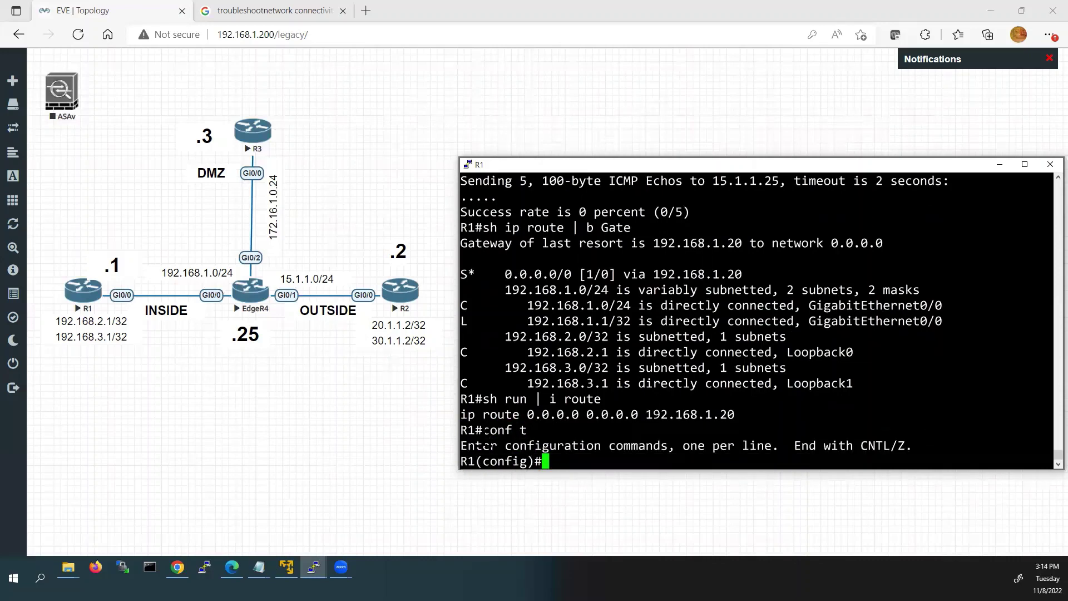
{"action": "type", "text": "no"}
{"action": "left_click_drag", "start_coordinate": [461, 416], "coordinate": [728, 415]}
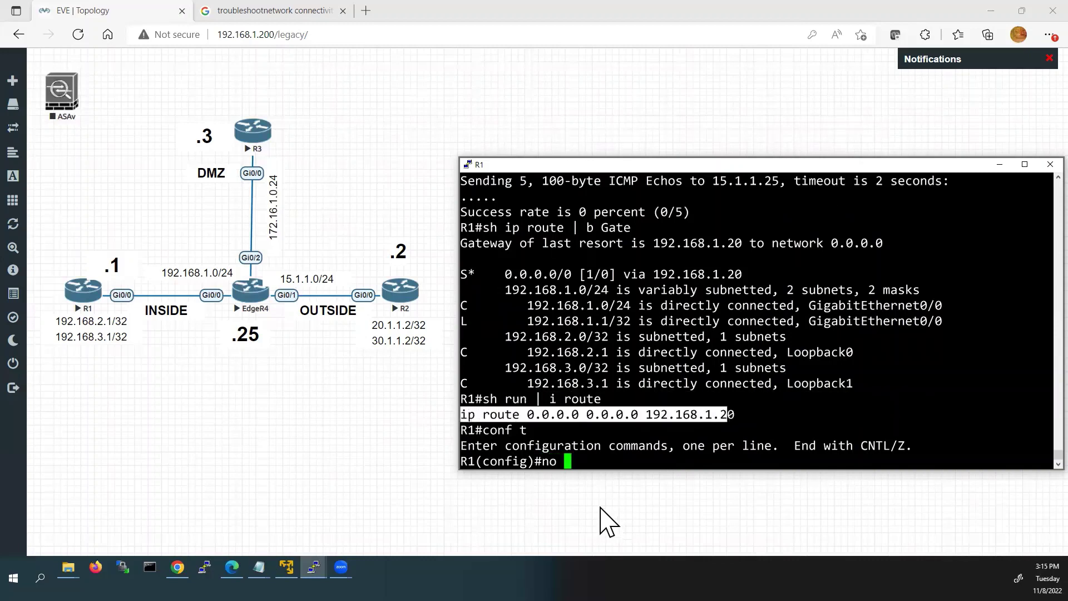
{"action": "right_click", "coordinate": [604, 472]}
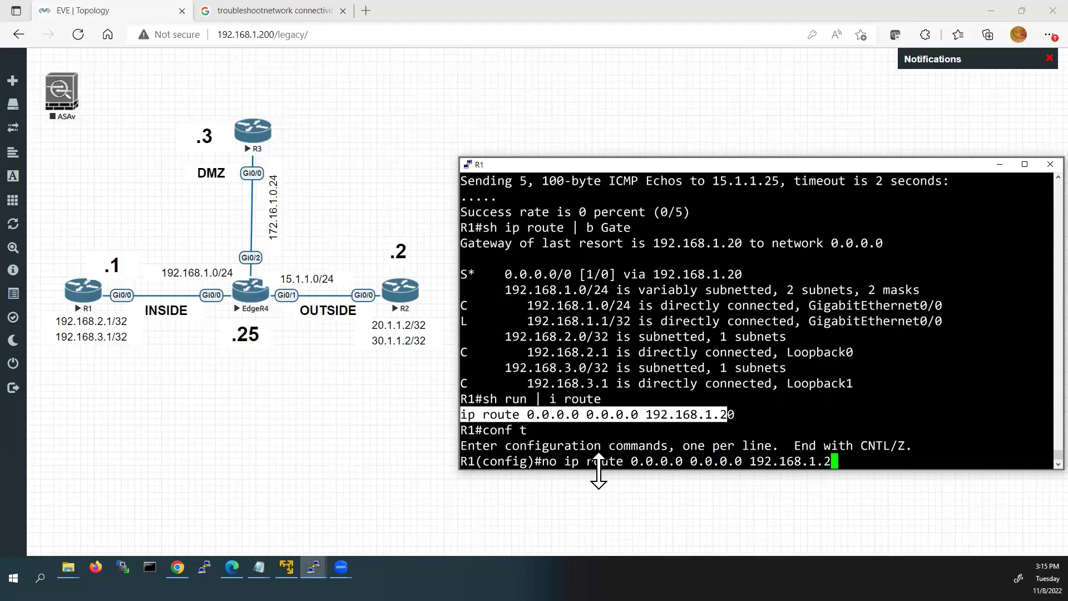
{"action": "type", "text": "0"}
{"action": "key", "text": "Return"}
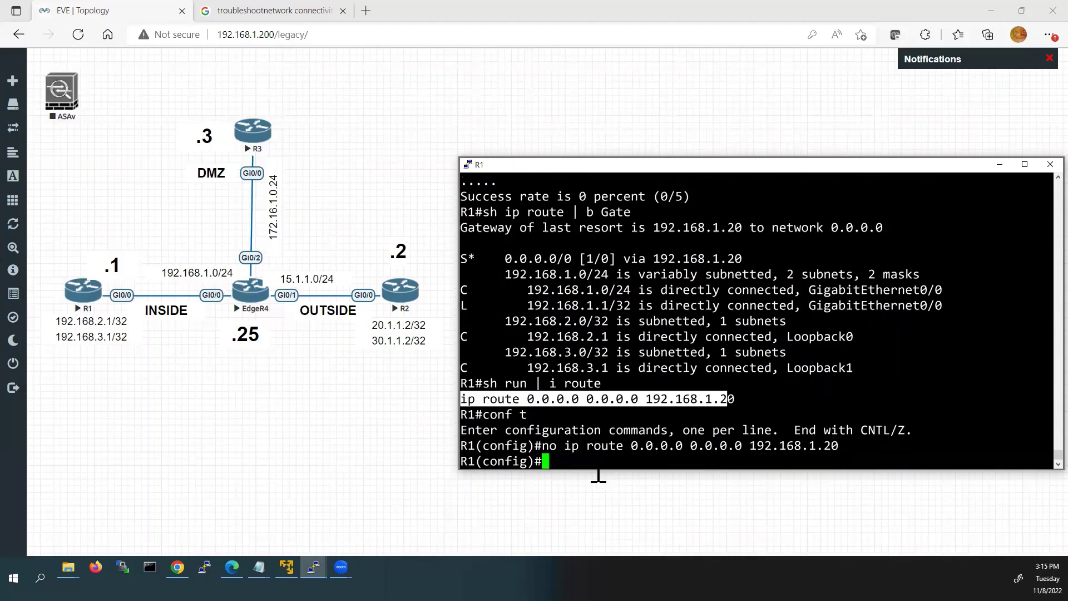
- Add a default route on R1 with next hop 192.168.1.25, leave configuration mode, and save the configuration
{"action": "right_click", "coordinate": [591, 474]}
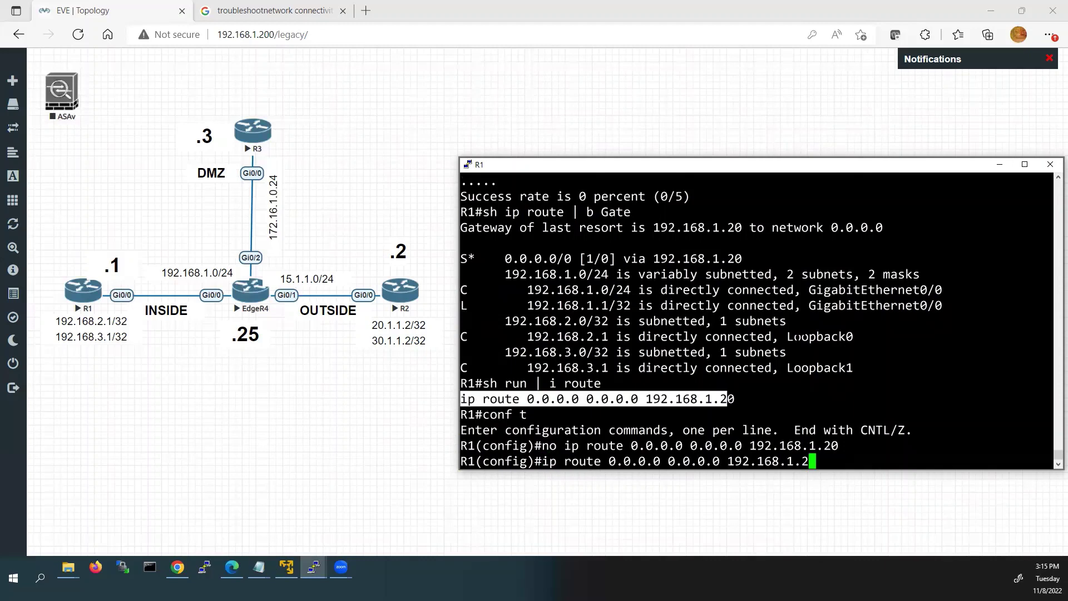
{"action": "type", "text": "5"}
{"action": "key", "text": "Return"}
{"action": "type", "text": "end"}
{"action": "key", "text": "Return"}
{"action": "type", "text": "wr"}
{"action": "key", "text": "Return"}
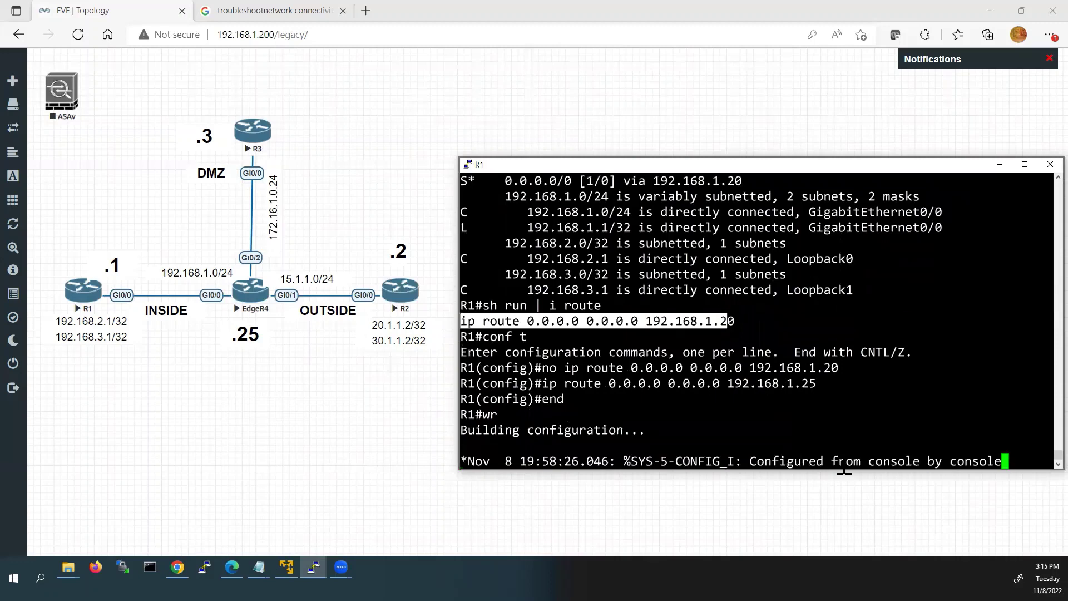
- Show R1's routing table starting at the line matching "Gate" and check the new default route's next hop
{"action": "key", "text": "Return"}
{"action": "type", "text": "sh"}
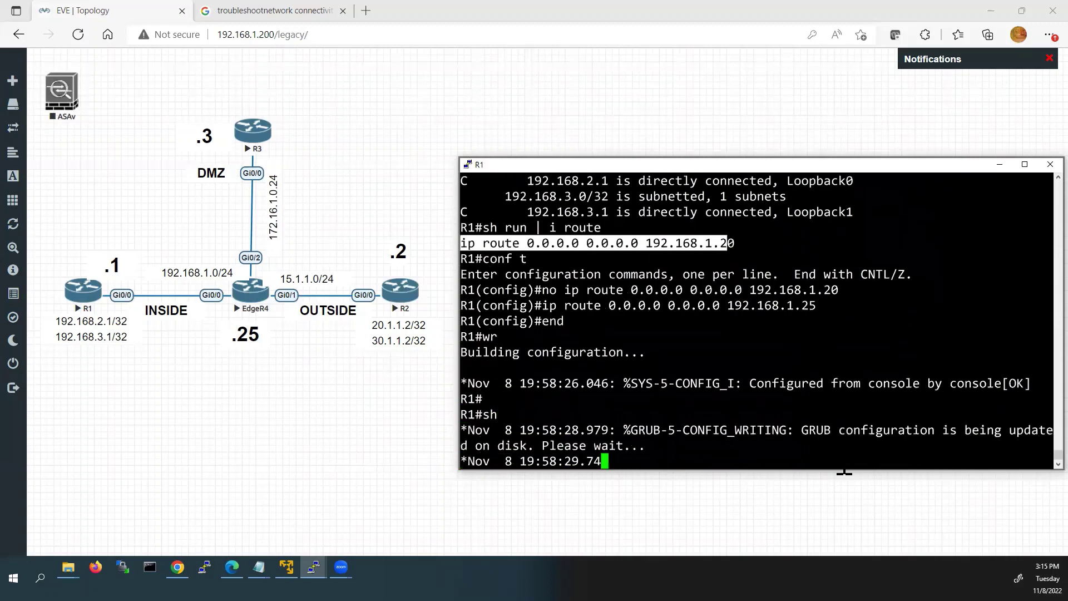
{"action": "type", "text": " ip route"}
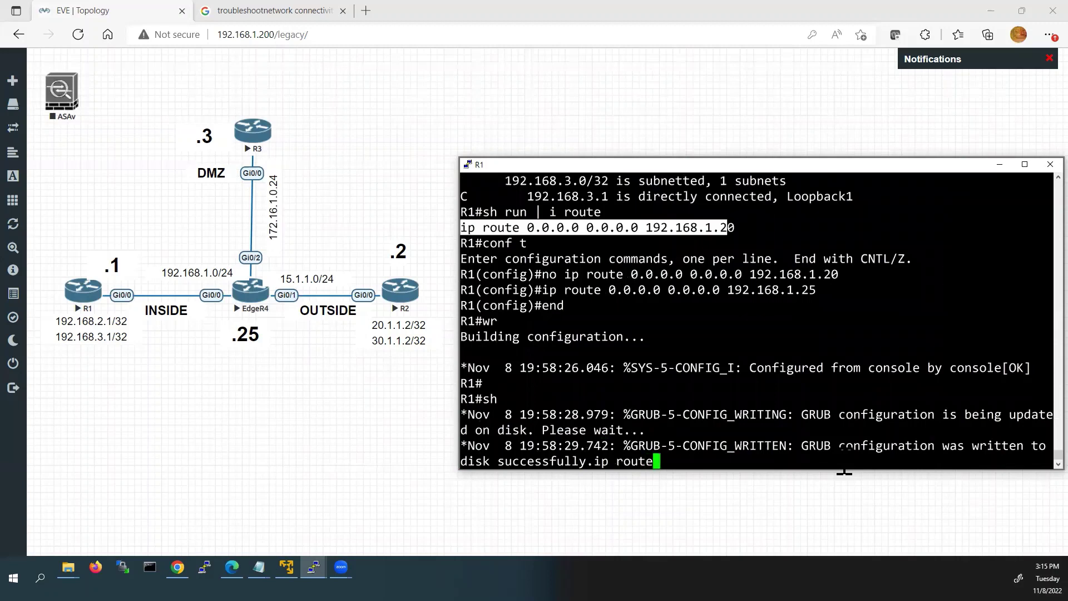
{"action": "type", "text": " | b Gate"}
{"action": "key", "text": "Return"}
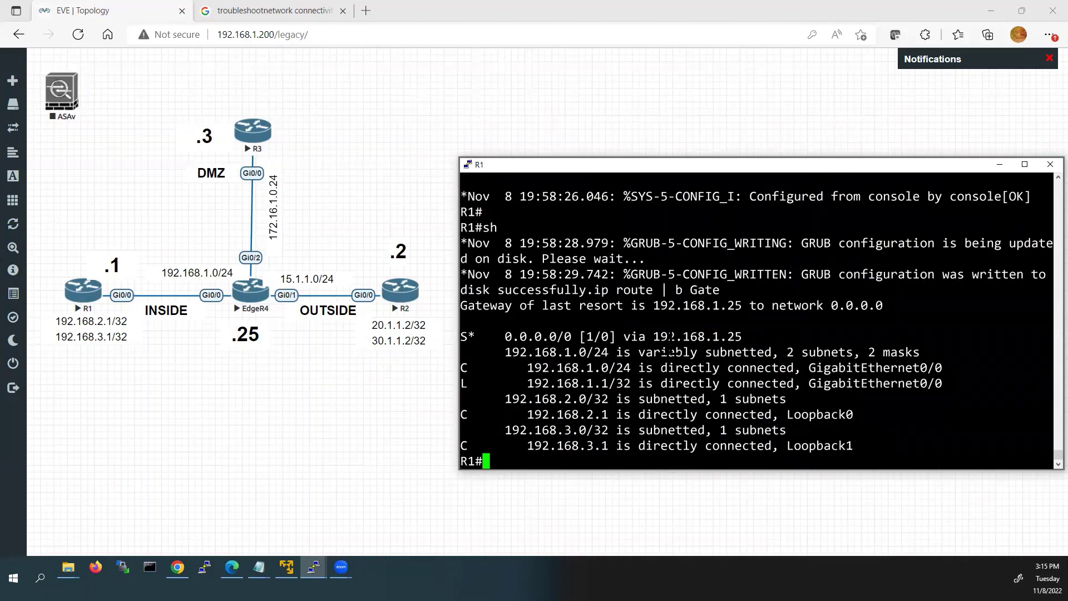
{"action": "left_click_drag", "start_coordinate": [654, 336], "coordinate": [740, 338]}
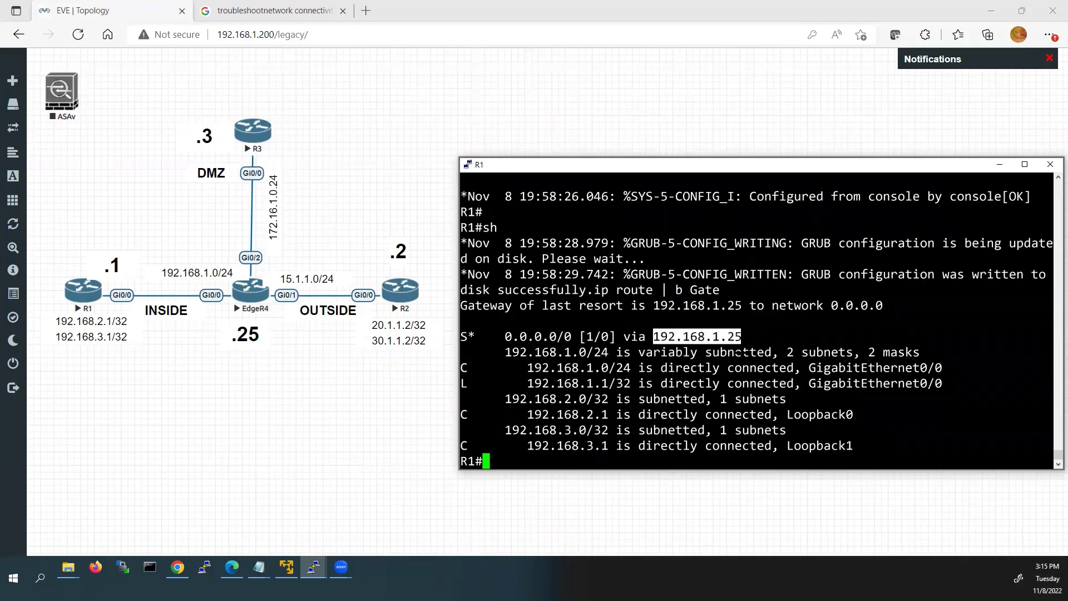
- Ping 15.1.1.25 from R1 and compare the reply codes with the default route entry
{"action": "left_click", "coordinate": [524, 471]}
{"action": "type", "text": "ping"}
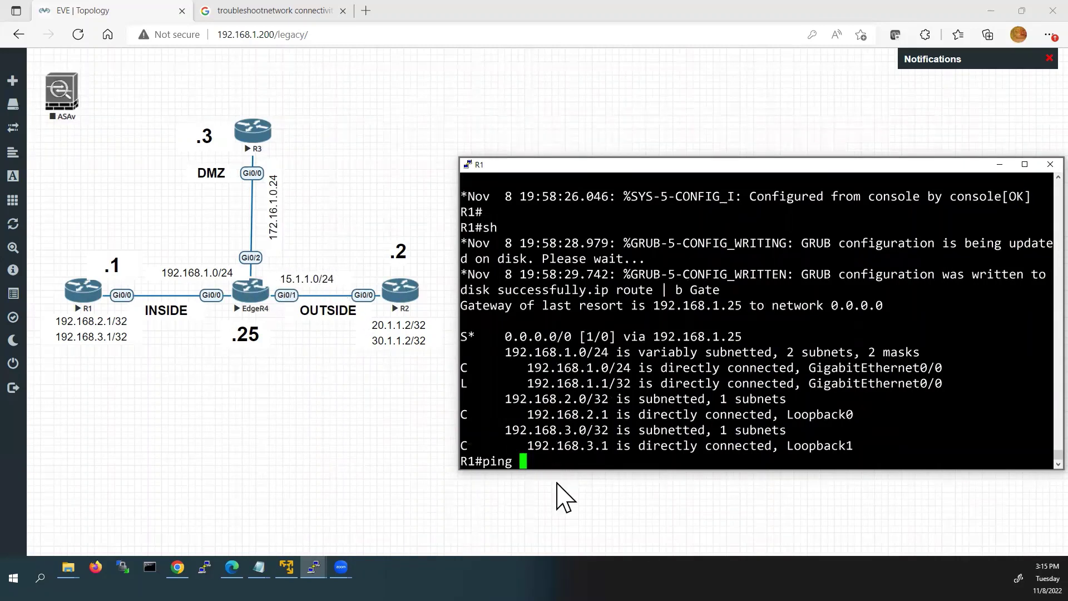
{"action": "type", "text": "15.1.1.25"}
{"action": "key", "text": "Return"}
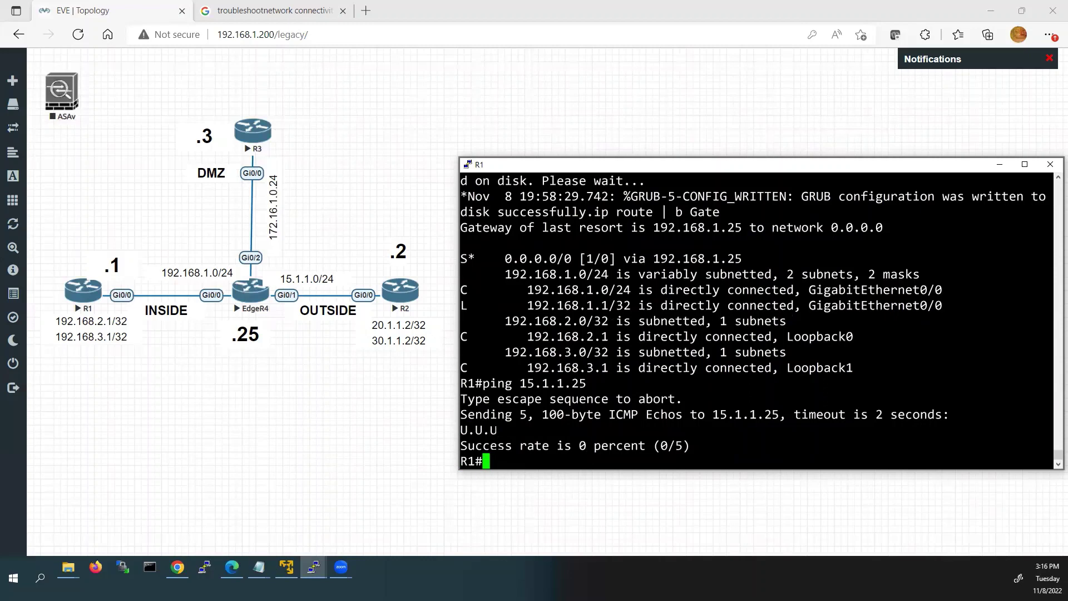
{"action": "left_click_drag", "start_coordinate": [502, 446], "coordinate": [470, 430]}
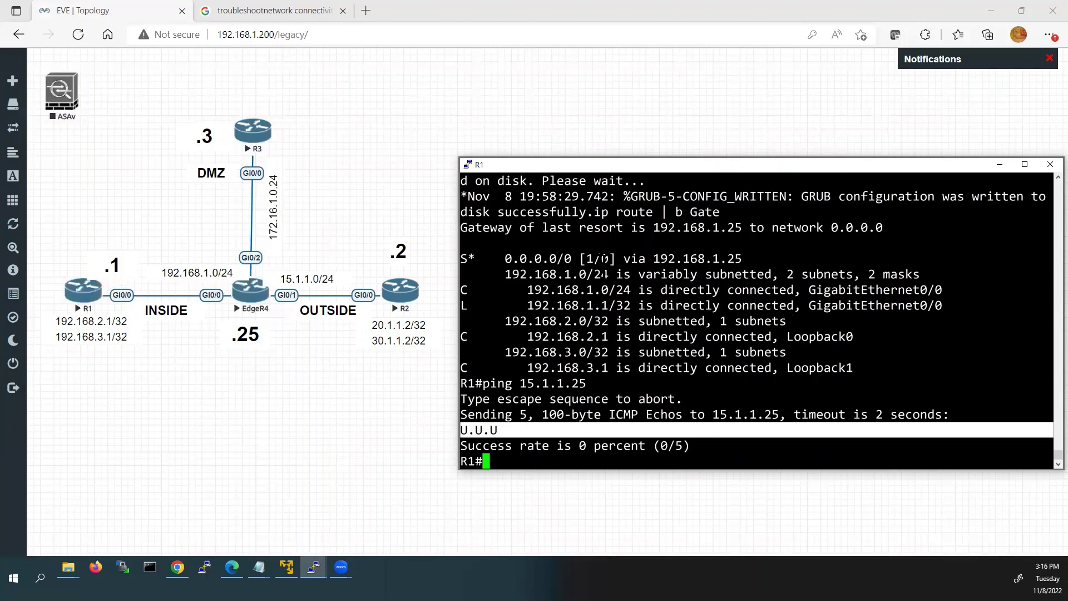
{"action": "left_click_drag", "start_coordinate": [461, 259], "coordinate": [742, 259]}
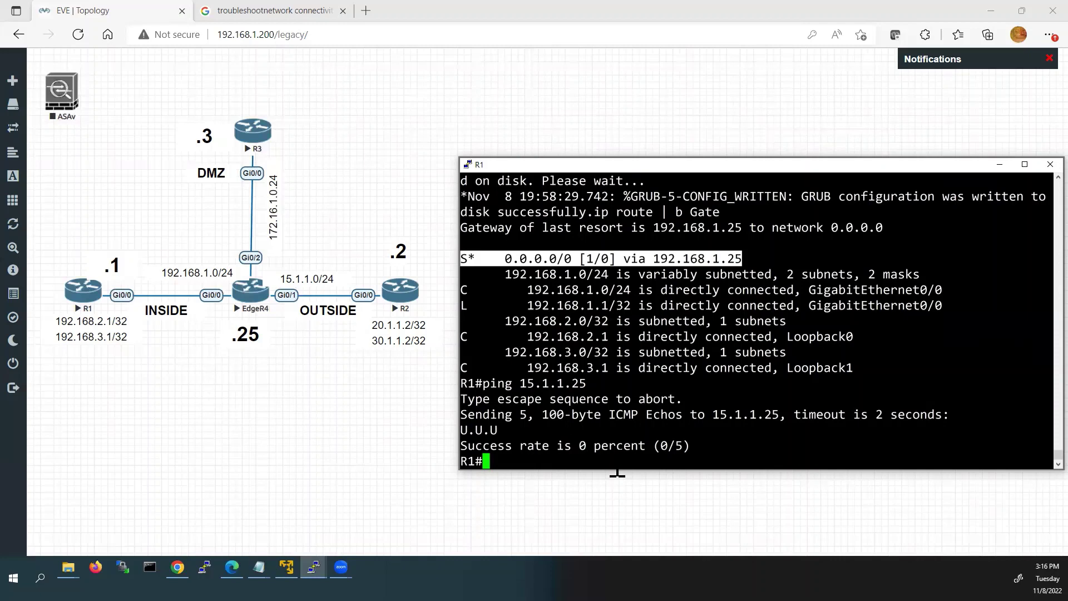
- Bring up EdgeR4's console and minimize R1's console
{"action": "mouse_move", "coordinate": [313, 567]}
{"action": "left_click", "coordinate": [358, 536]}
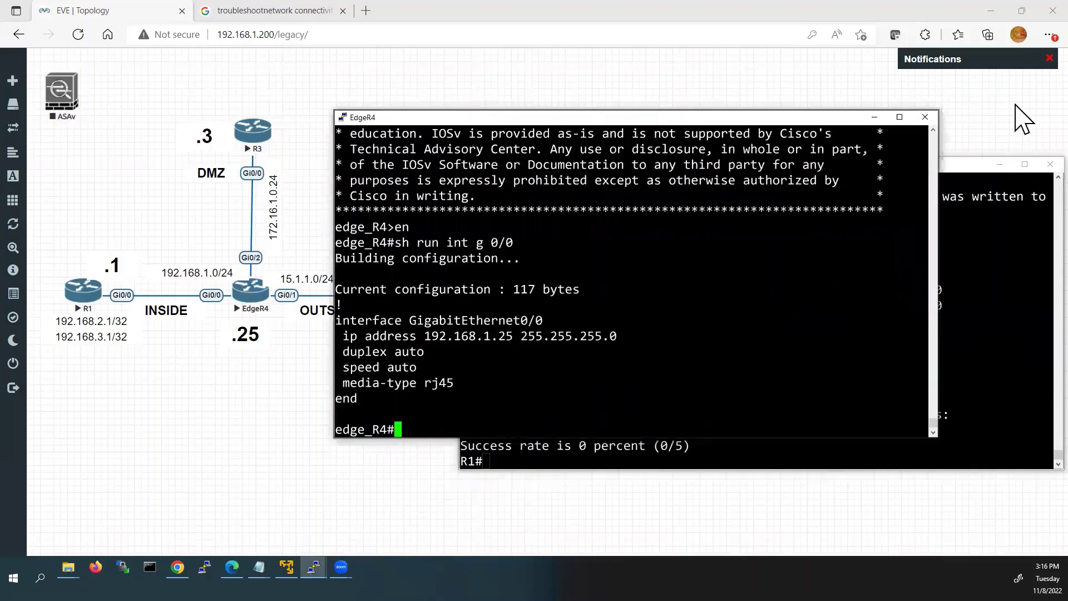
{"action": "left_click", "coordinate": [999, 165]}
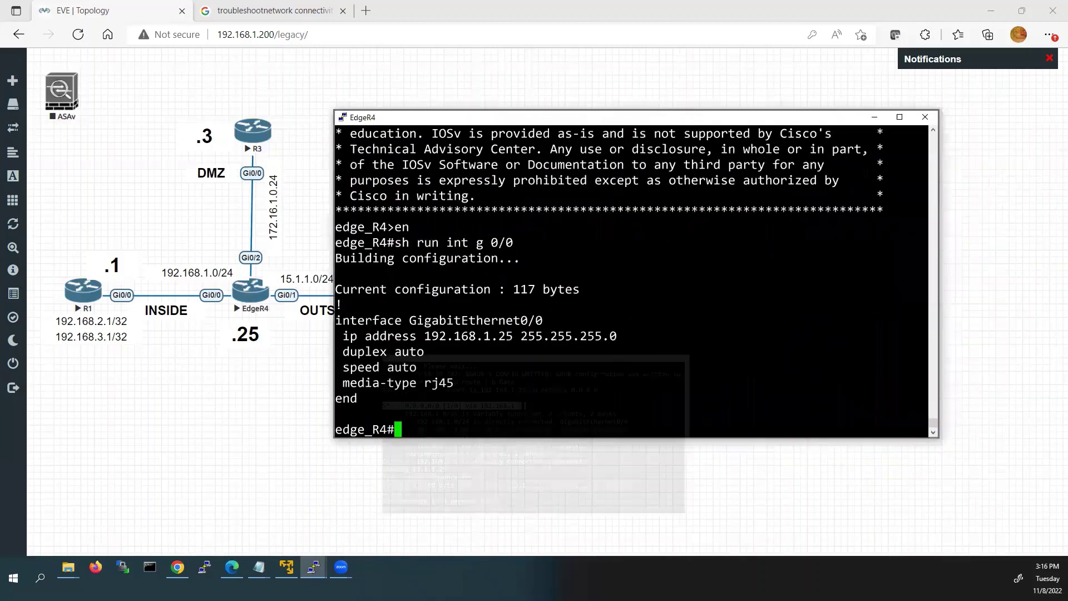
- Move EdgeR4's console clear of the outside link, show its routing table starting at "Gate", and check the static routes
{"action": "type", "text": "sh"}
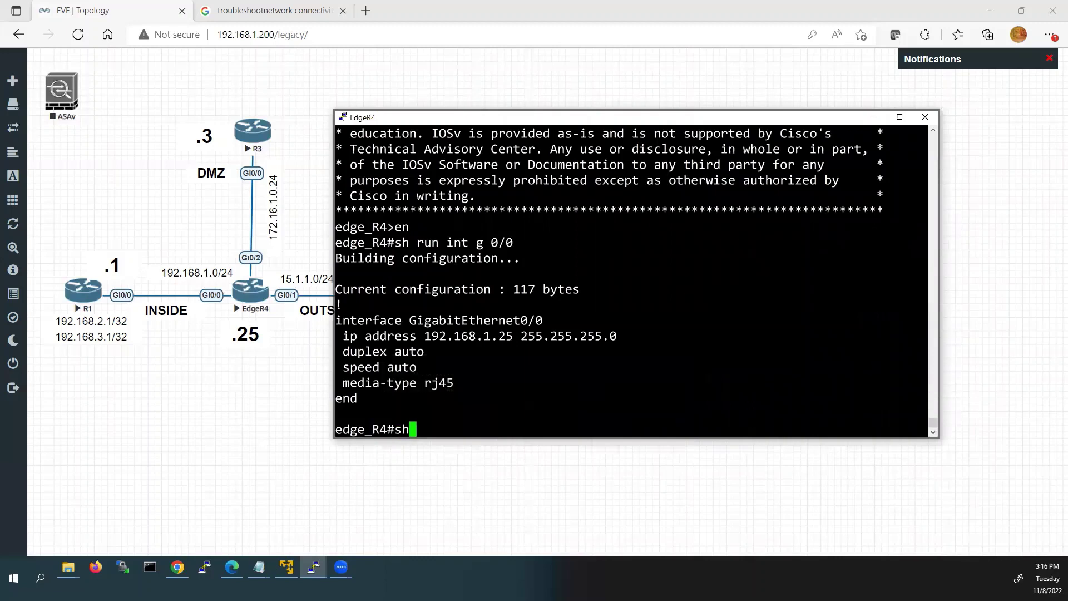
{"action": "type", "text": " r"}
{"action": "key", "text": "BackSpace"}
{"action": "left_click_drag", "start_coordinate": [634, 118], "coordinate": [781, 148]}
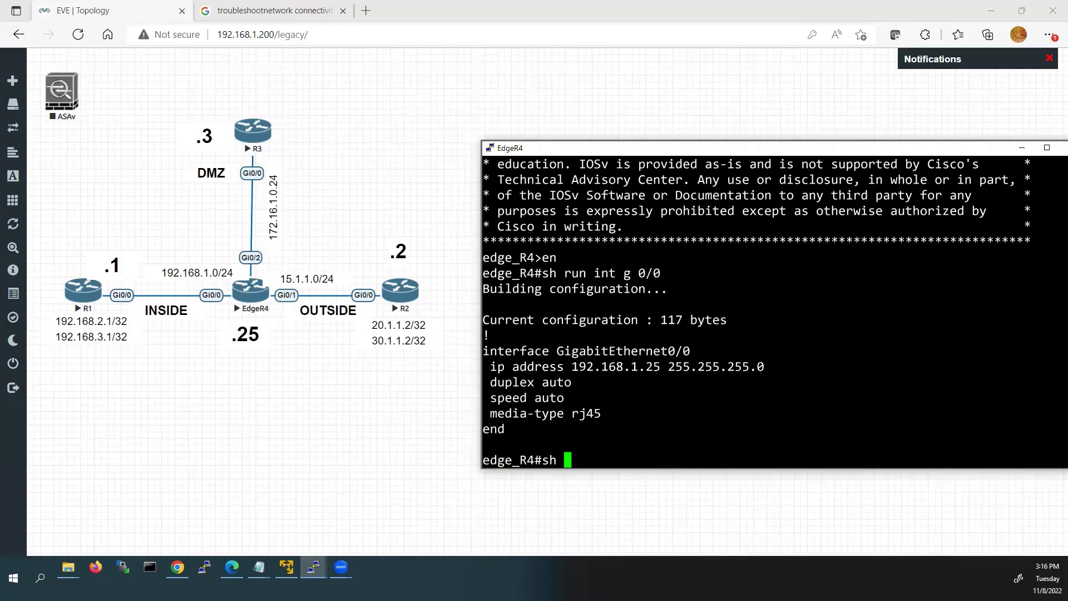
{"action": "type", "text": "ip route | b Gate"}
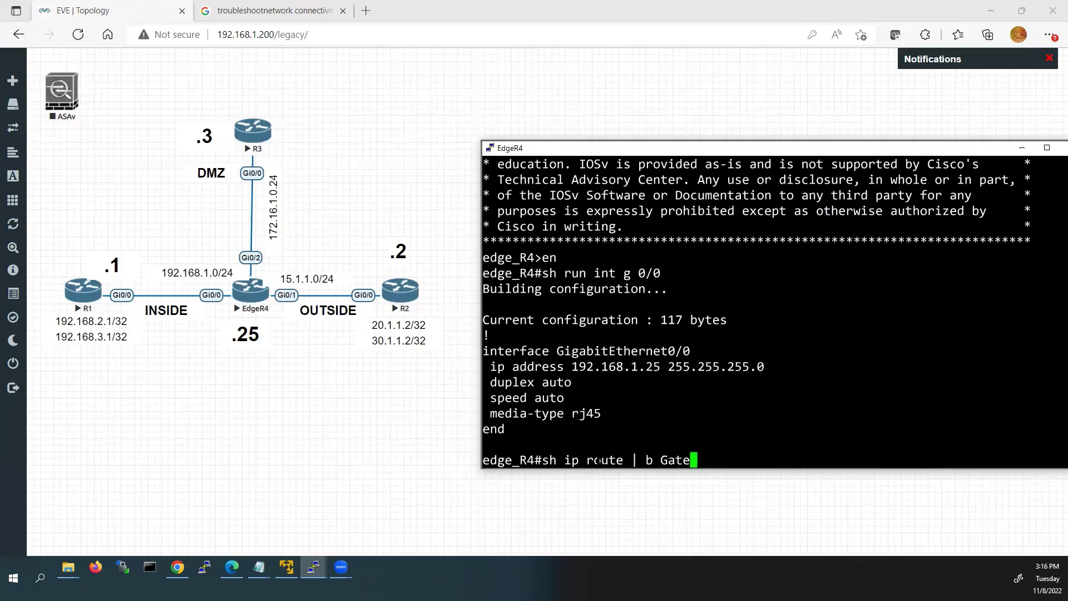
{"action": "key", "text": "Return"}
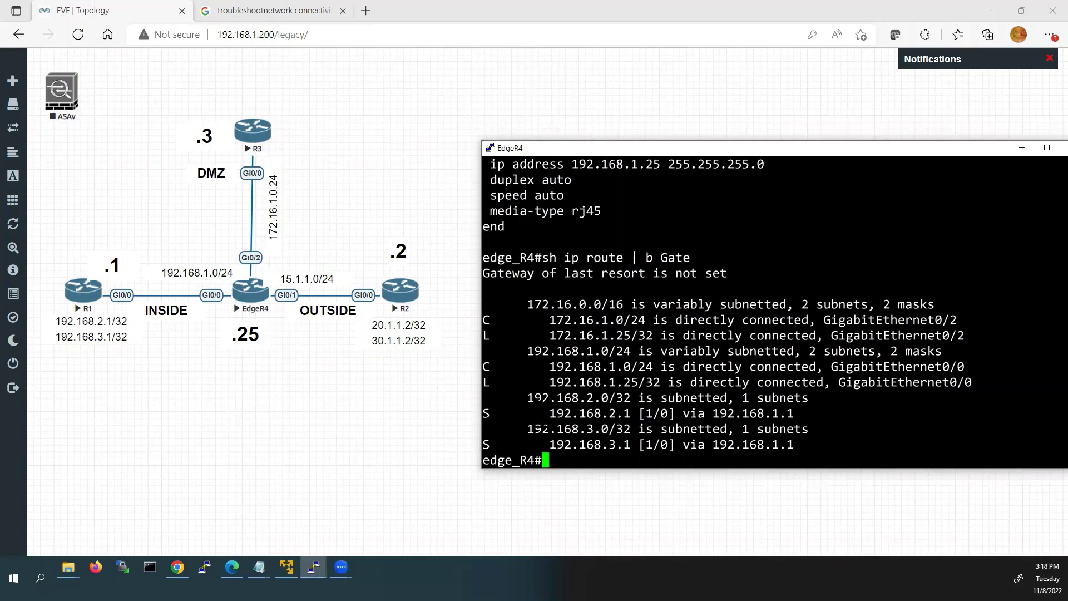
{"action": "left_click_drag", "start_coordinate": [543, 413], "coordinate": [614, 443]}
- List EdgeR4's running-configuration lines containing "route" and check the static routes and the default route's next hop
{"action": "left_click", "coordinate": [570, 471]}
{"action": "type", "text": "sh run | i route"}
{"action": "key", "text": "Return"}
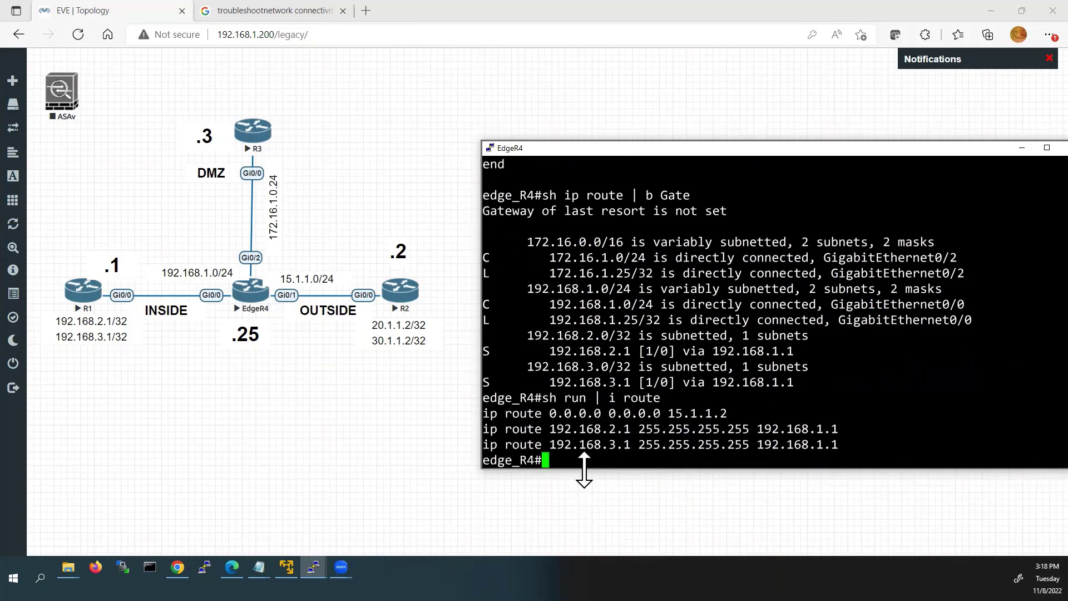
{"action": "left_click_drag", "start_coordinate": [483, 429], "coordinate": [837, 445]}
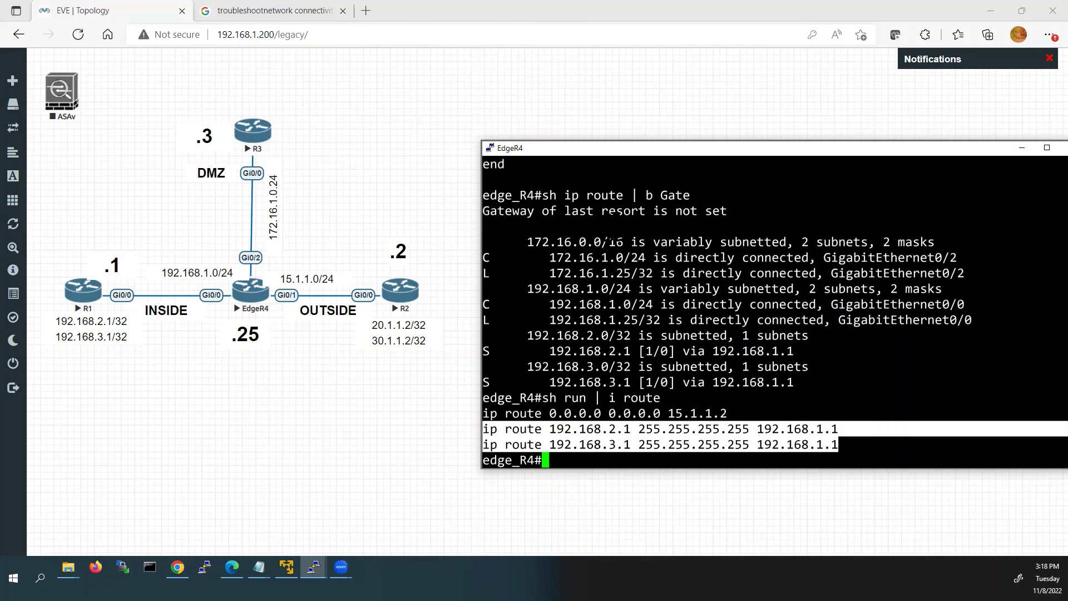
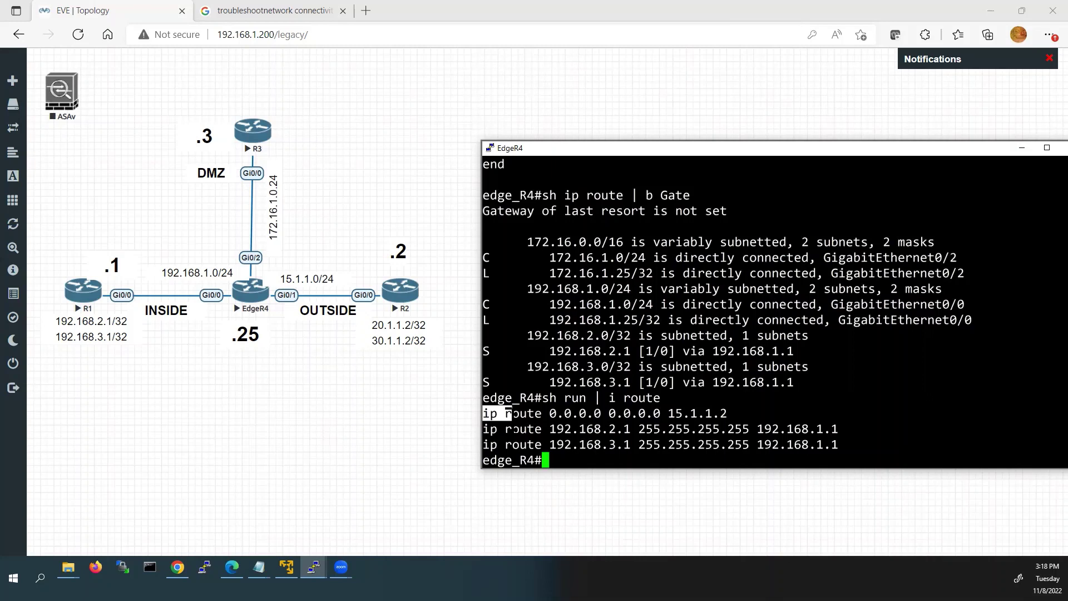
{"action": "left_click_drag", "start_coordinate": [511, 420], "coordinate": [729, 421]}
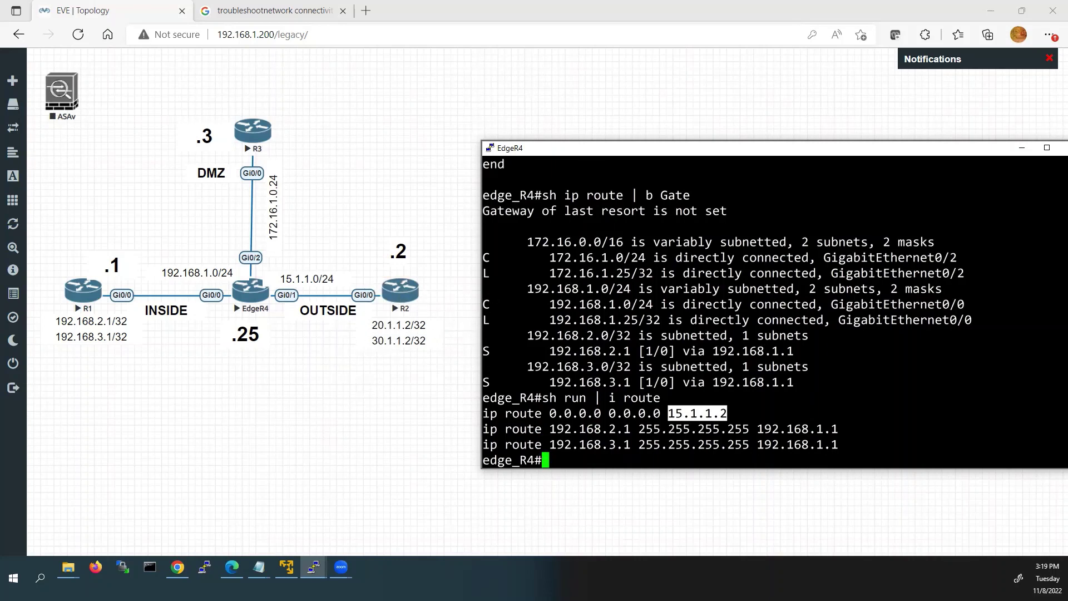
- Show EdgeR4's running configuration for interface g 0/1 and check whether the interface is enabled
{"action": "left_click", "coordinate": [573, 468]}
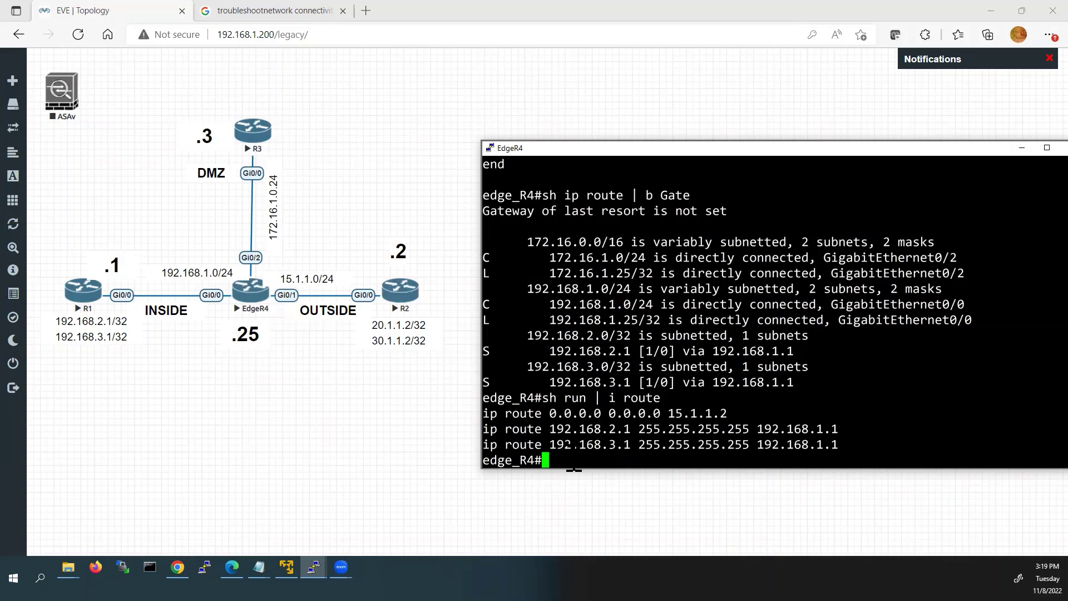
{"action": "type", "text": "sh run int "}
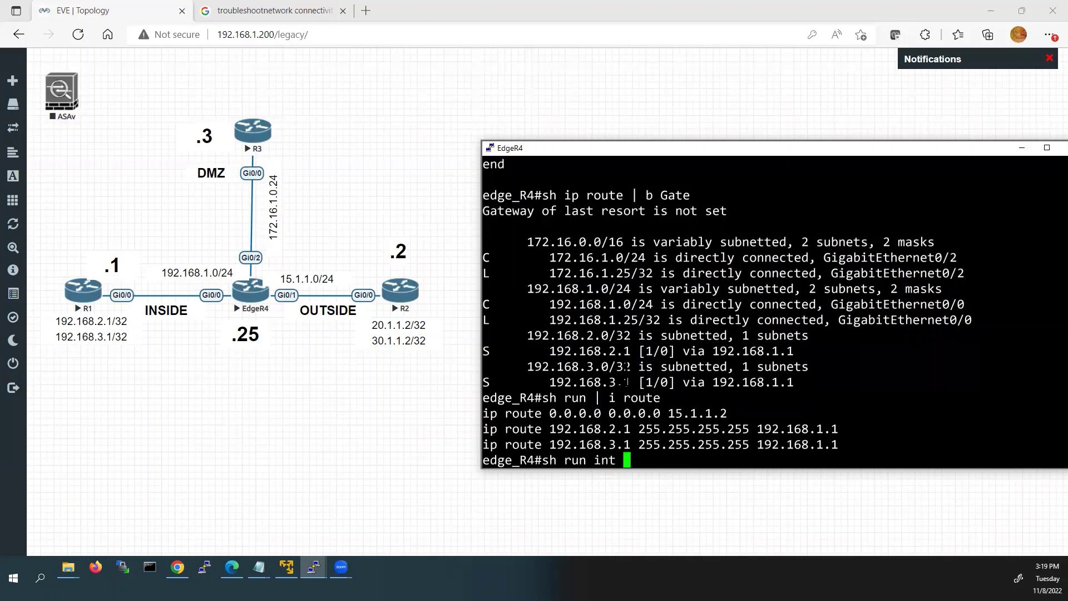
{"action": "type", "text": "g 0/1"}
{"action": "key", "text": "Return"}
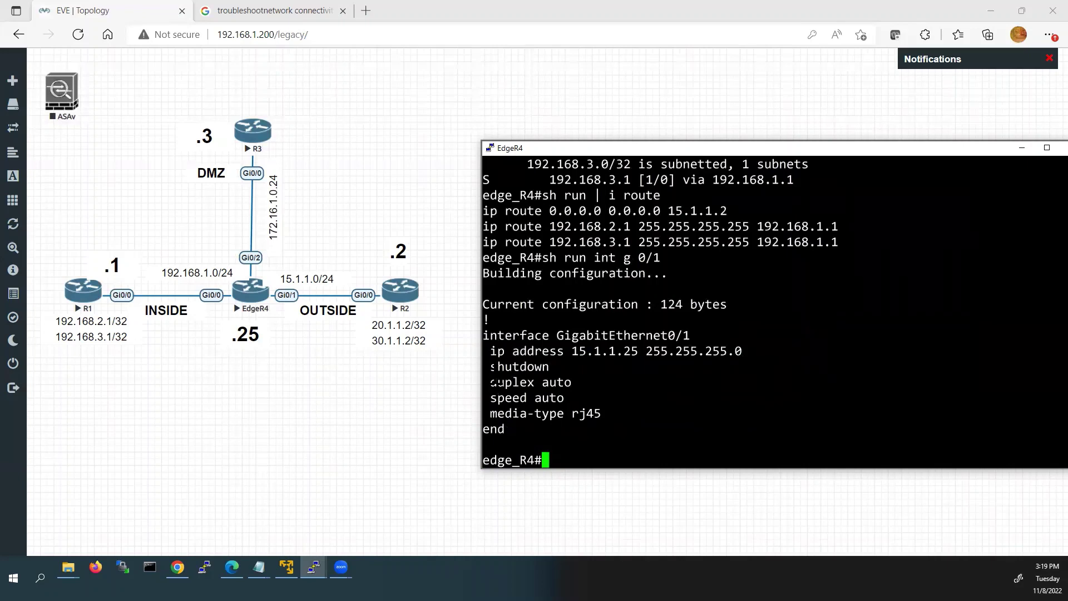
{"action": "left_click_drag", "start_coordinate": [491, 366], "coordinate": [547, 367]}
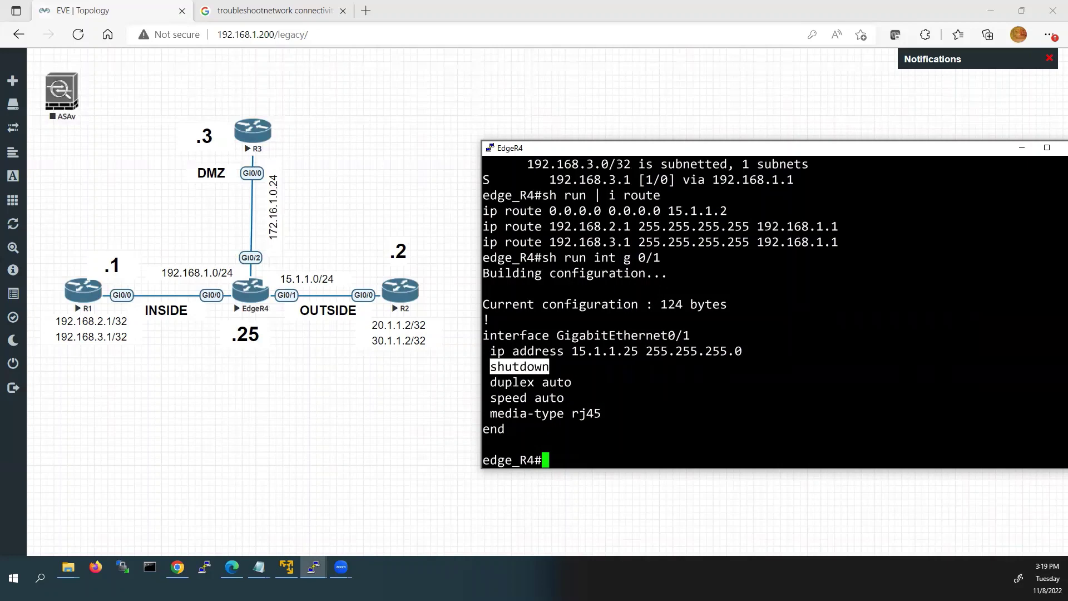
- Show EdgeR4's brief IP interface summary and compare the GigabitEthernet0/1 status with its running configuration
{"action": "type", "text": "sh ip int br"}
{"action": "key", "text": "Tab"}
{"action": "key", "text": "Return"}
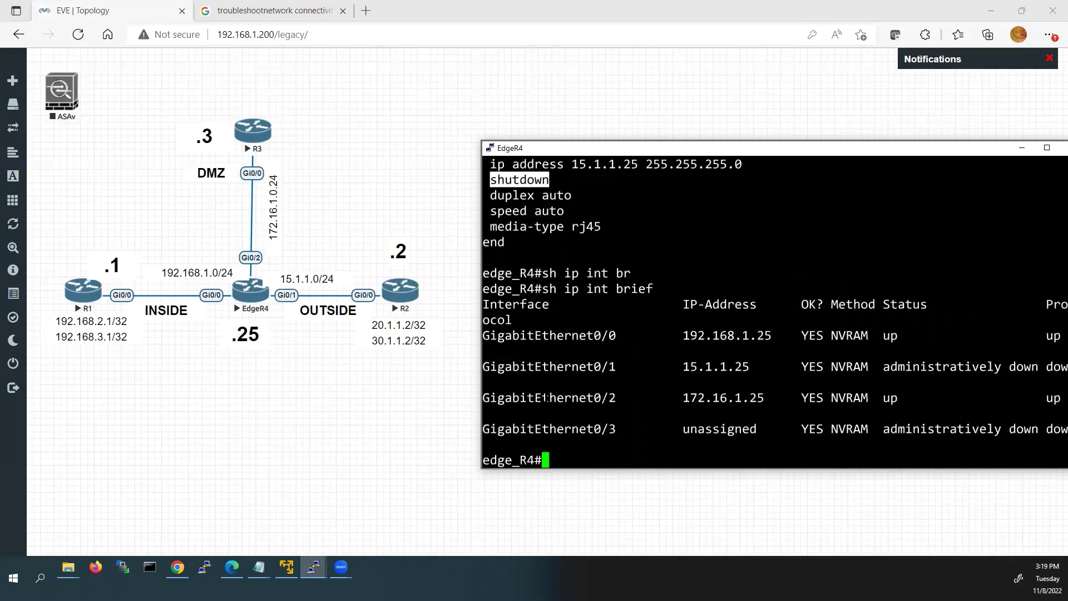
{"action": "left_click_drag", "start_coordinate": [482, 366], "coordinate": [631, 367]}
{"action": "left_click_drag", "start_coordinate": [884, 367], "coordinate": [1036, 366]}
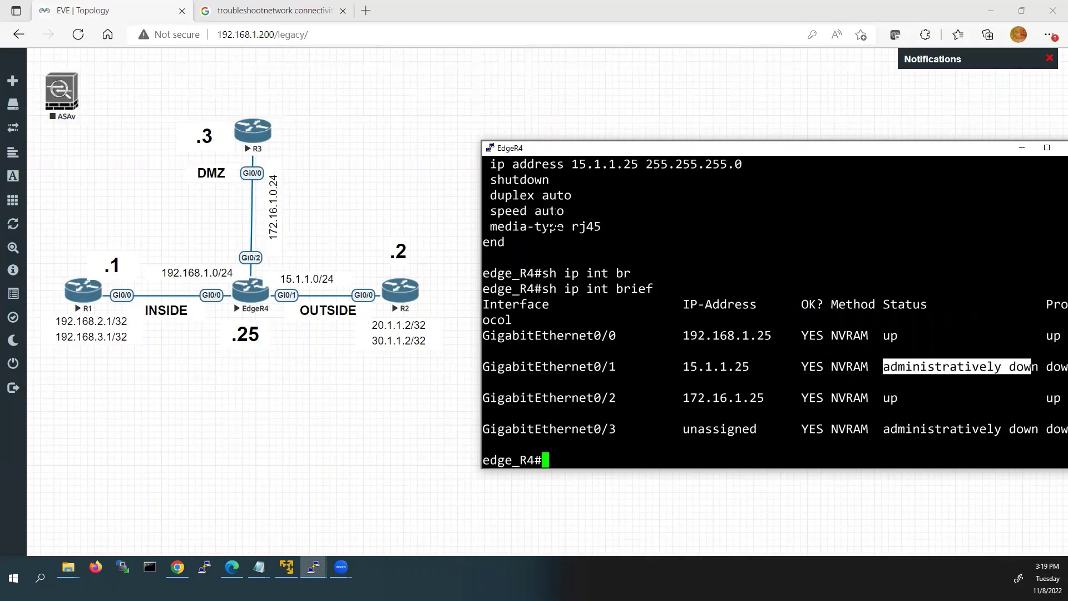
{"action": "left_click", "coordinate": [500, 179]}
{"action": "left_click_drag", "start_coordinate": [491, 180], "coordinate": [548, 179]}
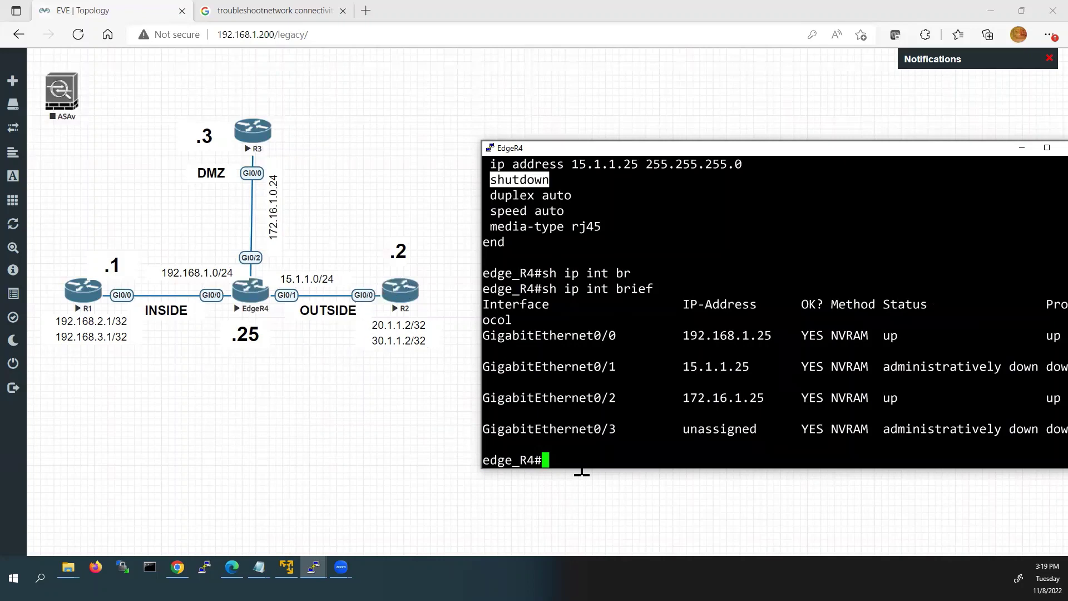
- Enable EdgeR4's interface g 0/1 with no shut, leave configuration mode, and save the configuration
{"action": "type", "text": "conf t"}
{"action": "key", "text": "Return"}
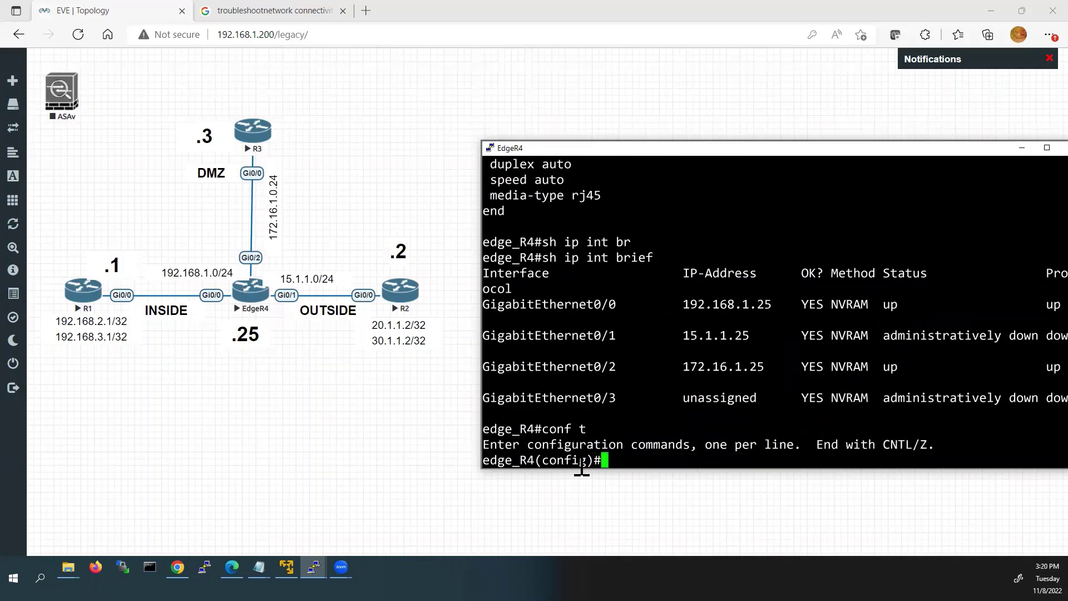
{"action": "type", "text": "int g 0/1"}
{"action": "key", "text": "Return"}
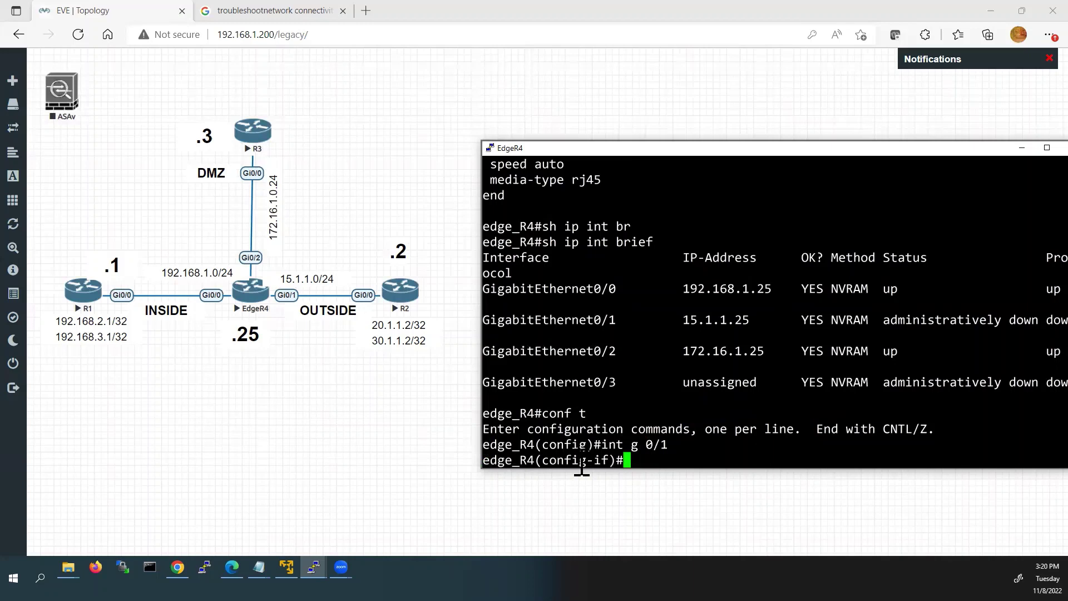
{"action": "type", "text": "no shut"}
{"action": "key", "text": "Return"}
{"action": "type", "text": "end"}
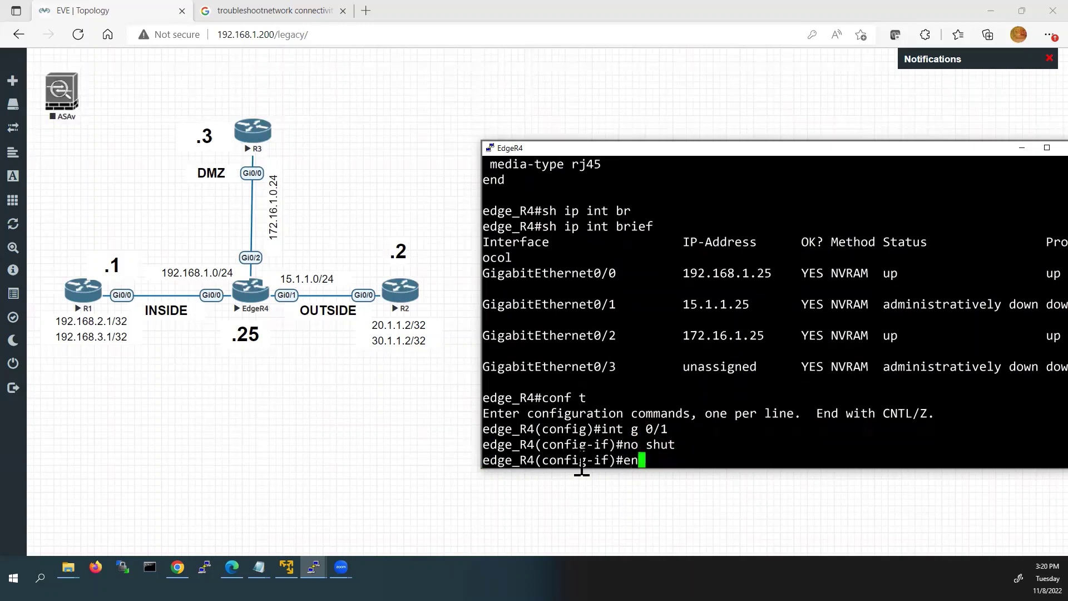
{"action": "key", "text": "Return"}
{"action": "type", "text": "wr"}
{"action": "key", "text": "Return"}
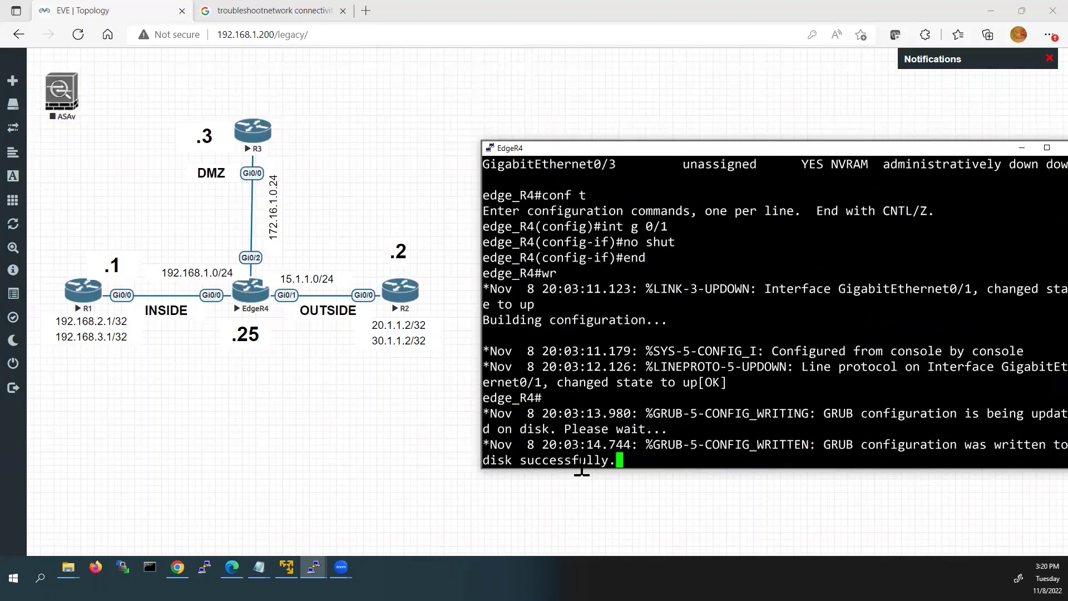
- Show EdgeR4's complete routing table and check its default route and next hop
{"action": "key", "text": "Return"}
{"action": "type", "text": "sh "}
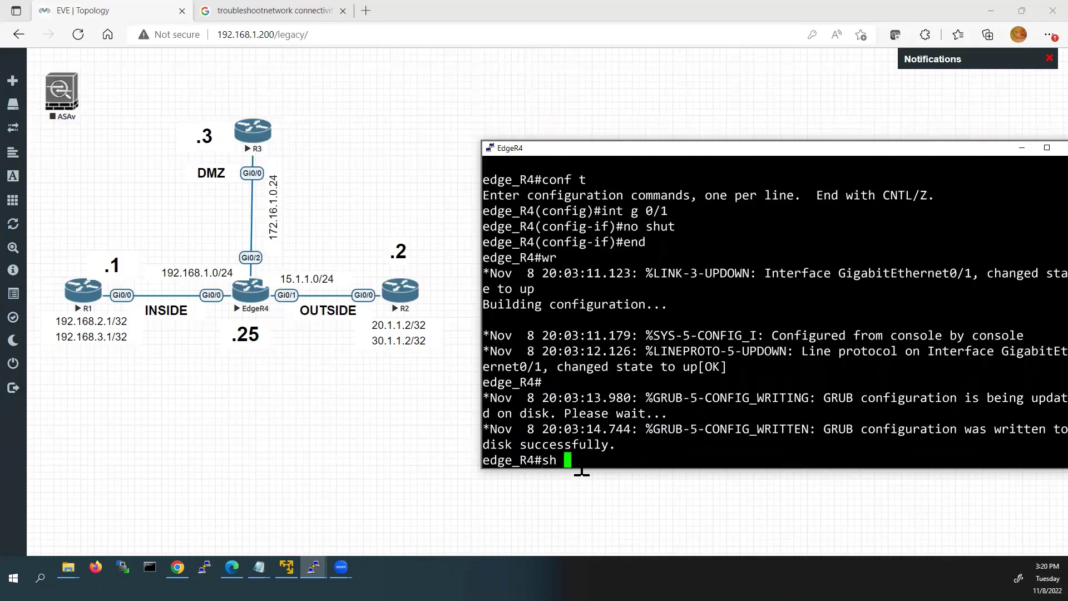
{"action": "type", "text": "ip route"}
{"action": "key", "text": "Return"}
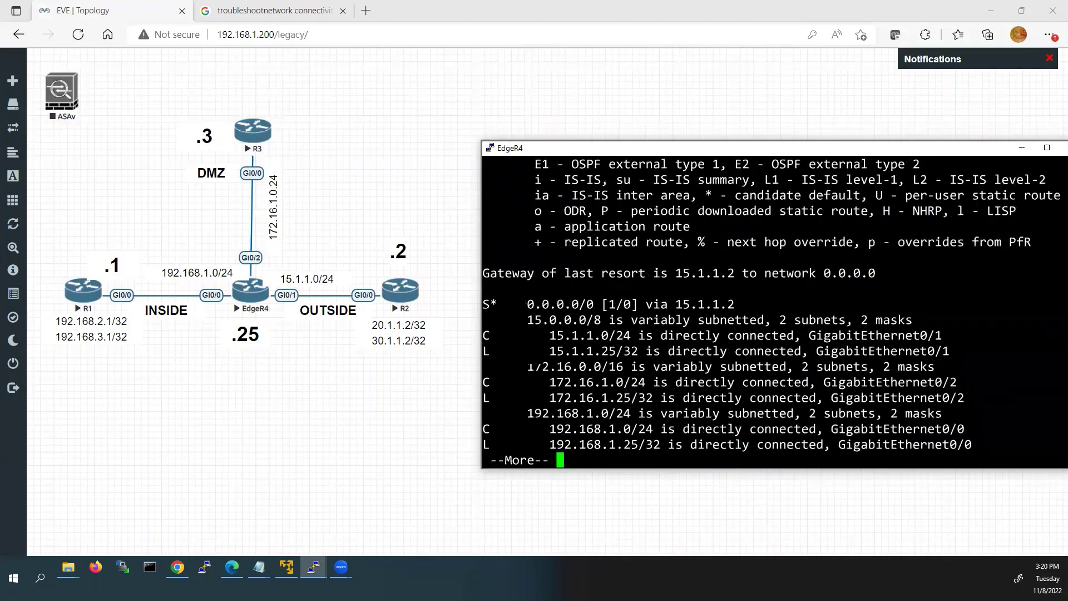
{"action": "key", "text": "Return"}
{"action": "key", "text": "Return"}
{"action": "key", "text": "Return"}
{"action": "key", "text": "Return"}
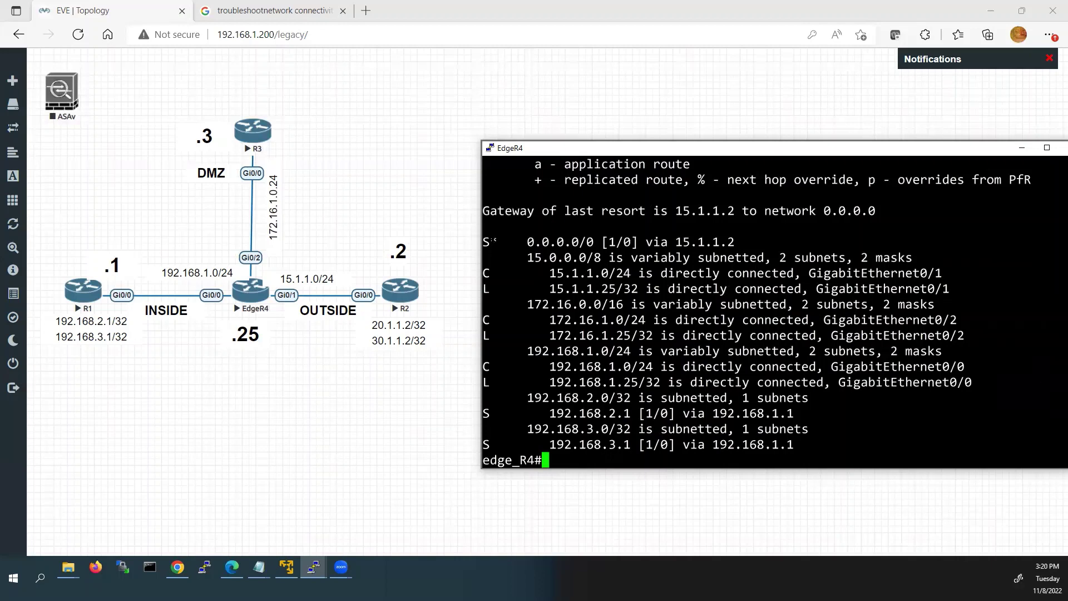
{"action": "left_click_drag", "start_coordinate": [483, 242], "coordinate": [734, 243]}
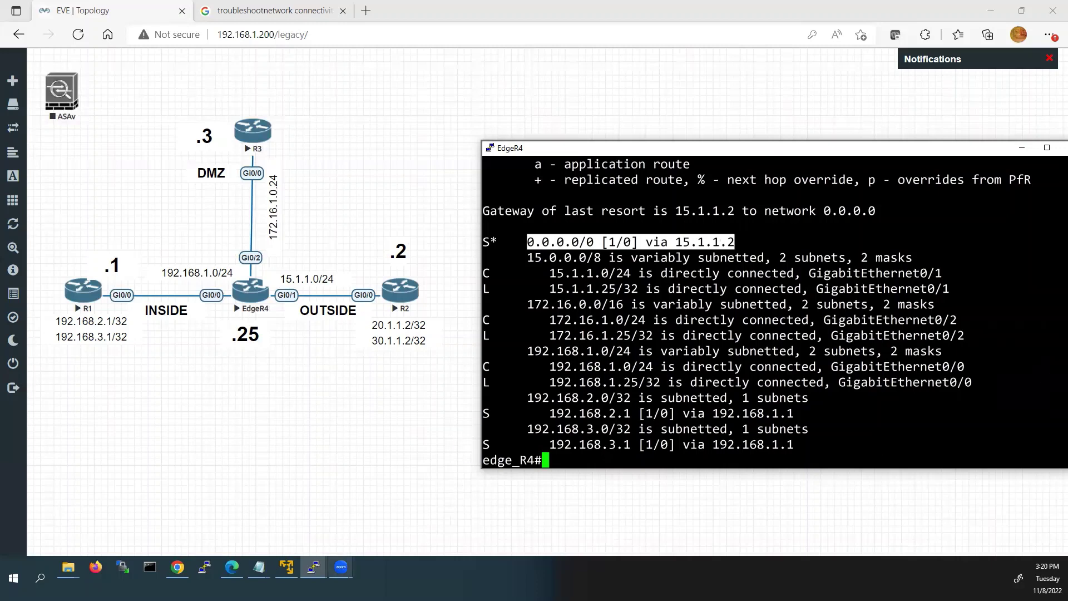
- From R1's console, ping EdgeR4's outside address 15.1.1.25 again and R2's address 15.1.1.2
{"action": "mouse_move", "coordinate": [313, 568]}
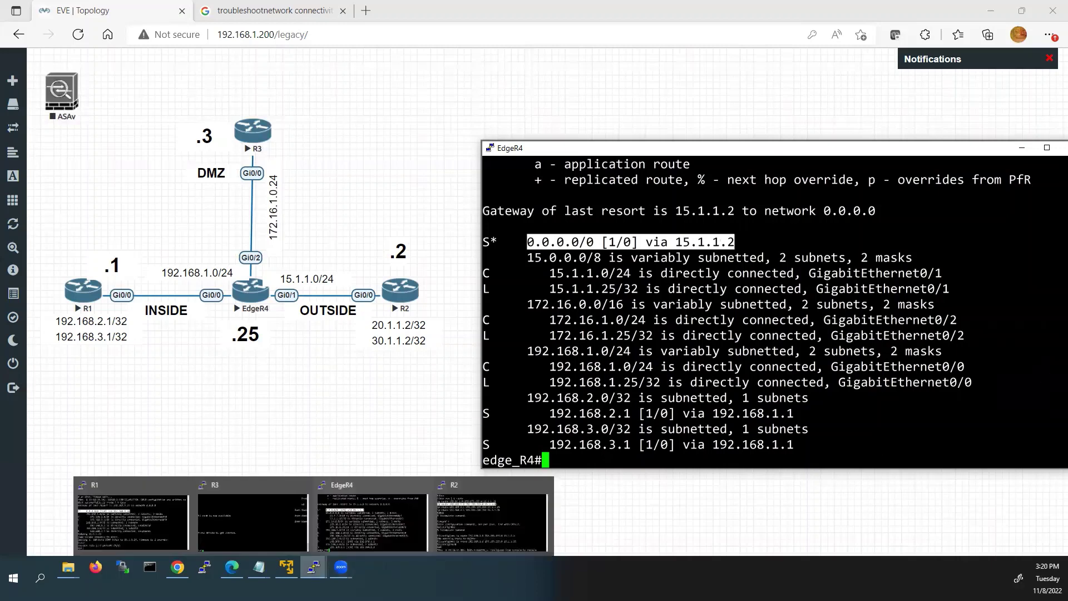
{"action": "left_click", "coordinate": [128, 531]}
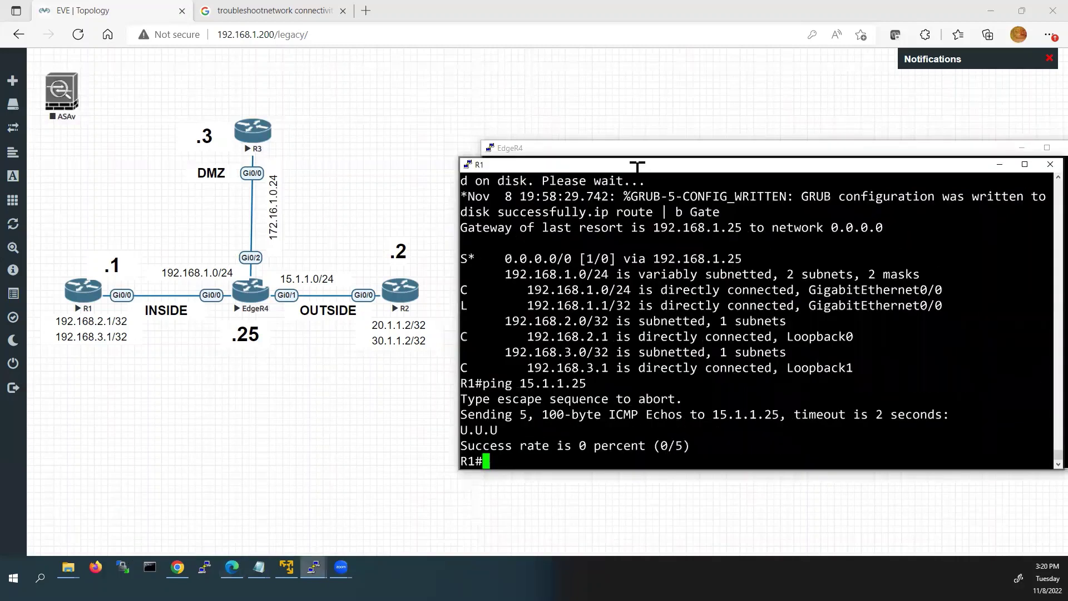
{"action": "left_click_drag", "start_coordinate": [564, 167], "coordinate": [552, 152]}
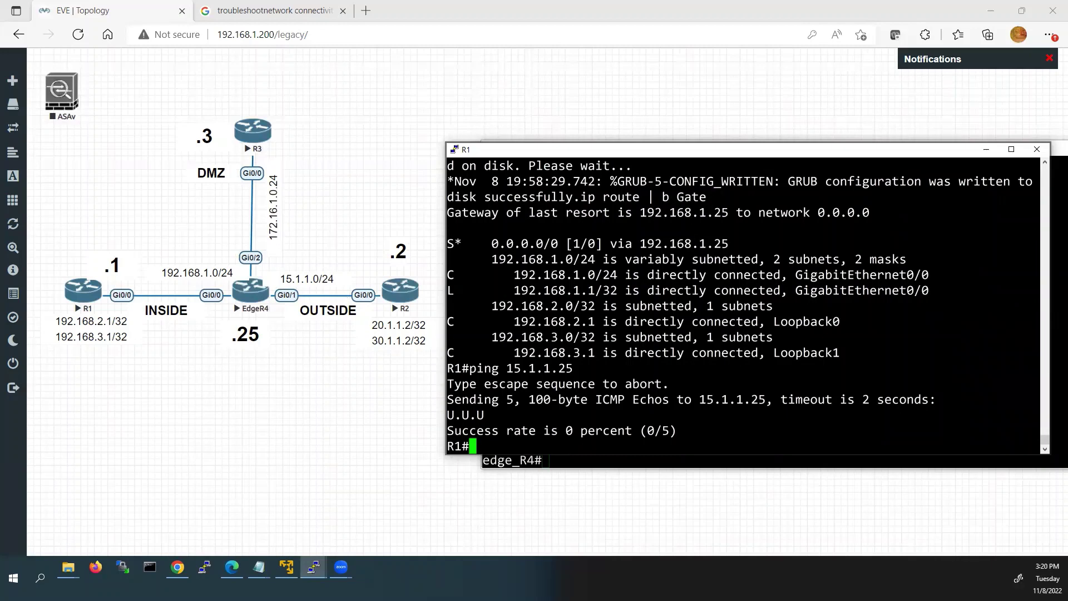
{"action": "key", "text": "Up"}
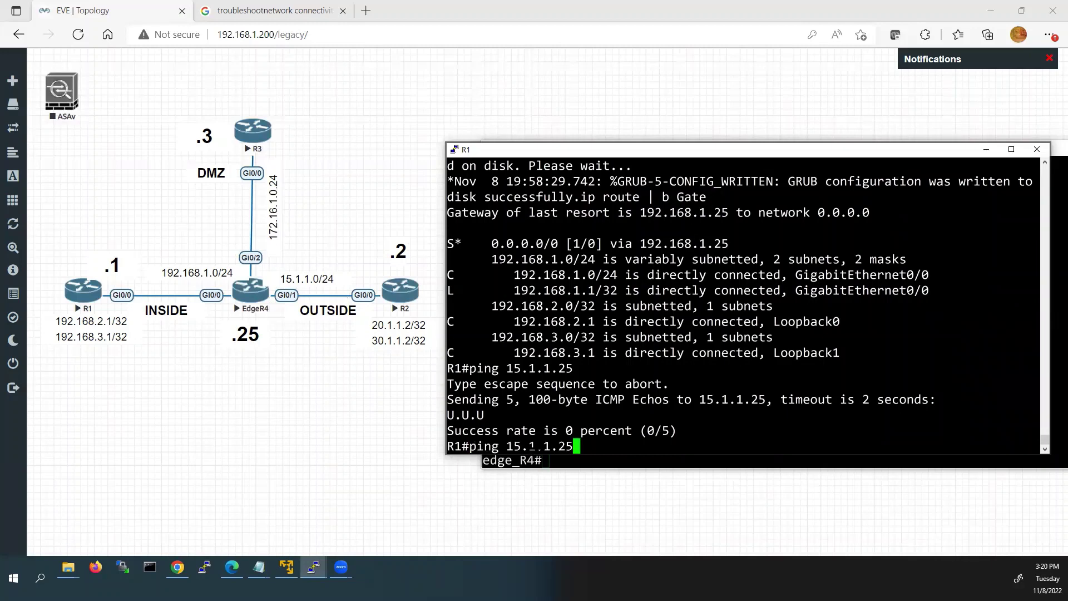
{"action": "key", "text": "Return"}
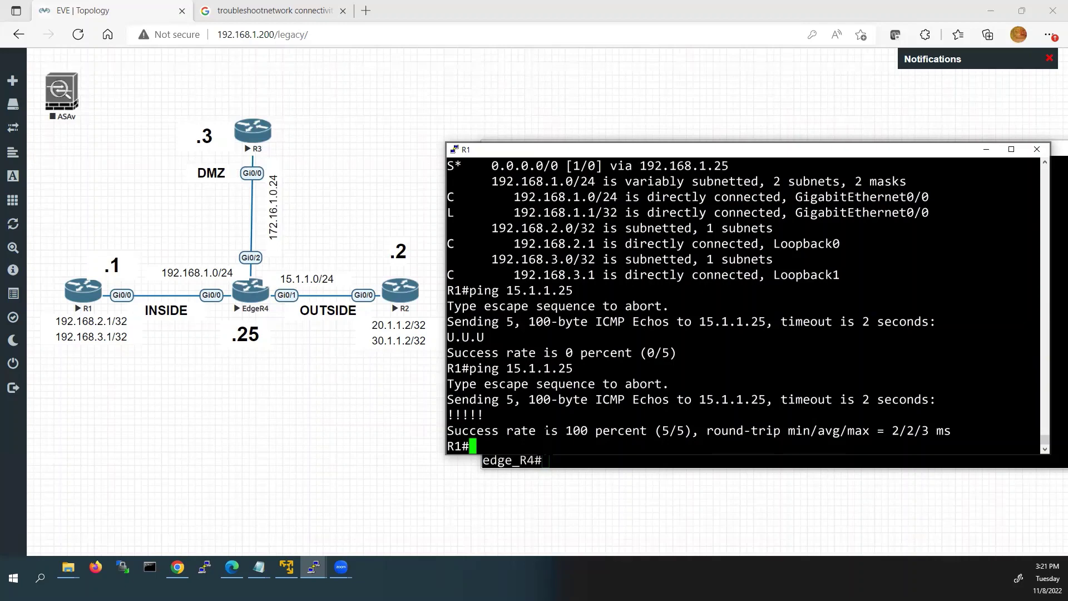
{"action": "type", "text": "ping 15.1.l.2"}
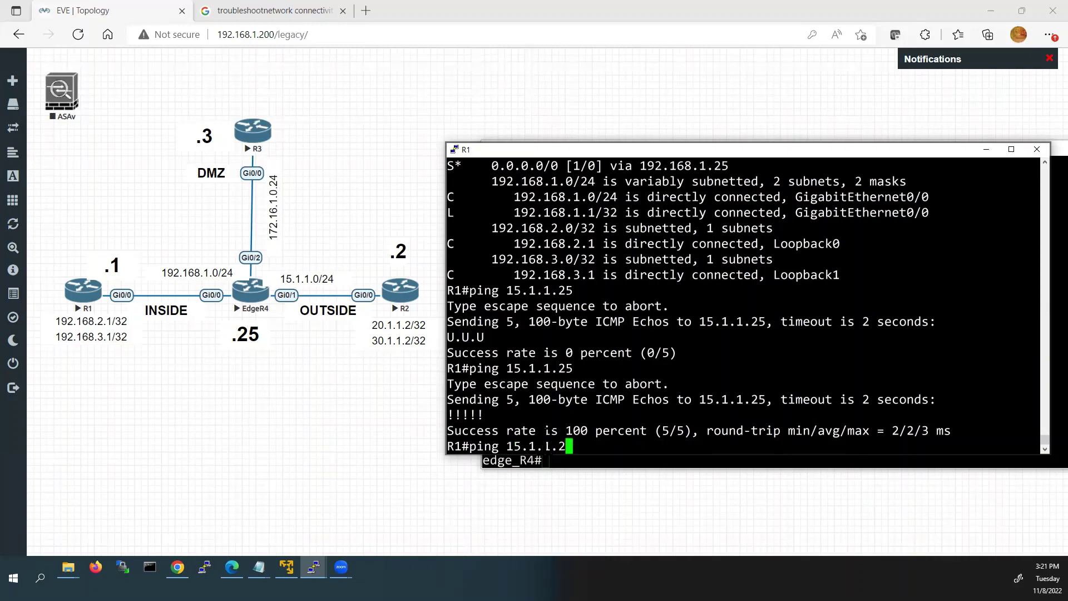
{"action": "key", "text": "Return"}
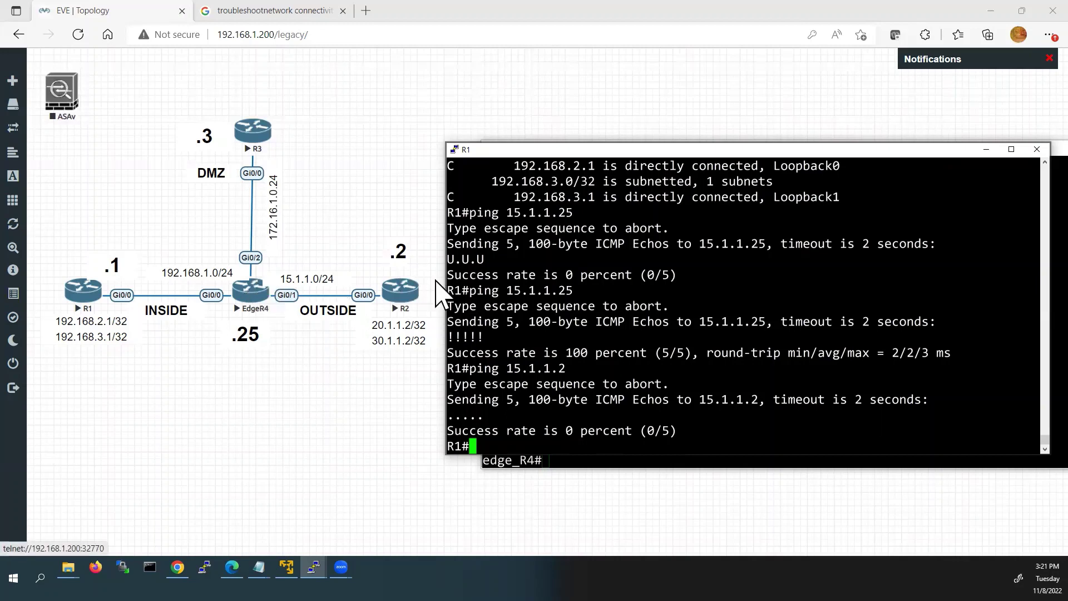
- Switch to R2's console, move it clear of the topology diagram, and enter privileged mode
{"action": "mouse_move", "coordinate": [314, 567]}
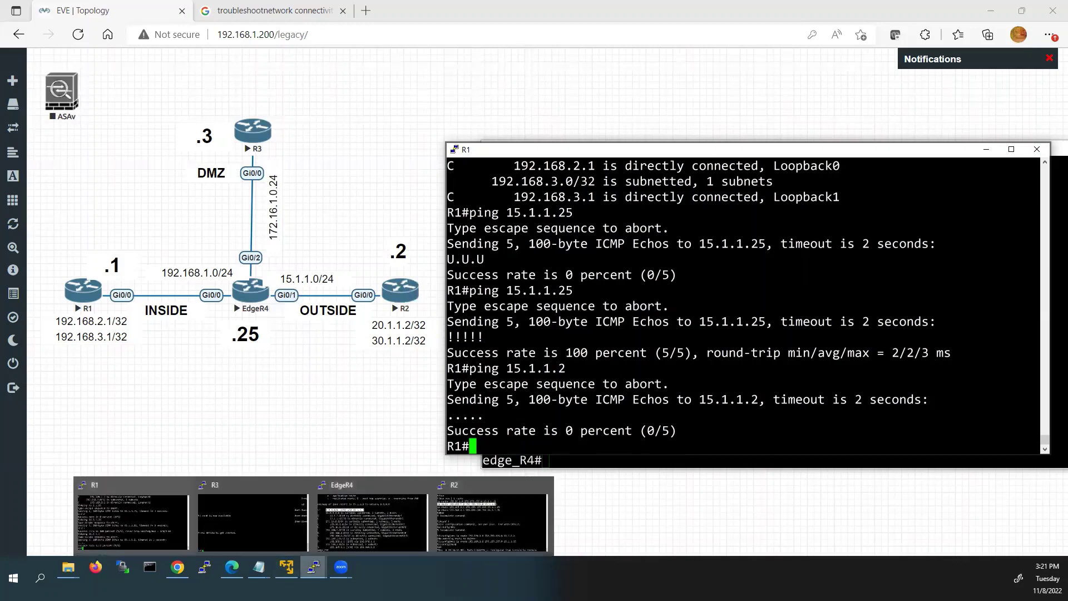
{"action": "left_click", "coordinate": [476, 525]}
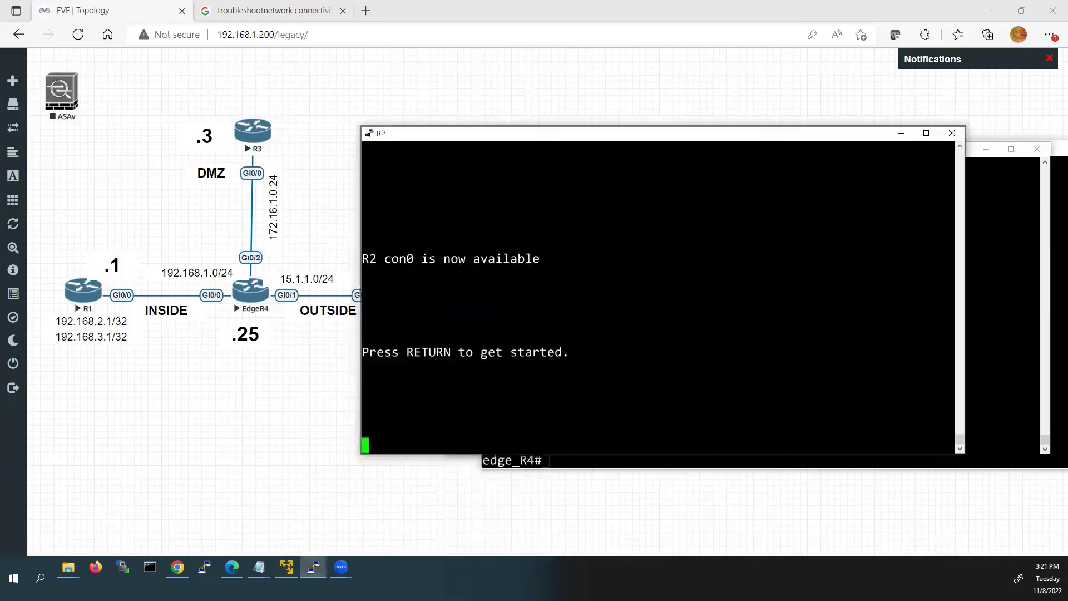
{"action": "left_click_drag", "start_coordinate": [751, 134], "coordinate": [839, 129]}
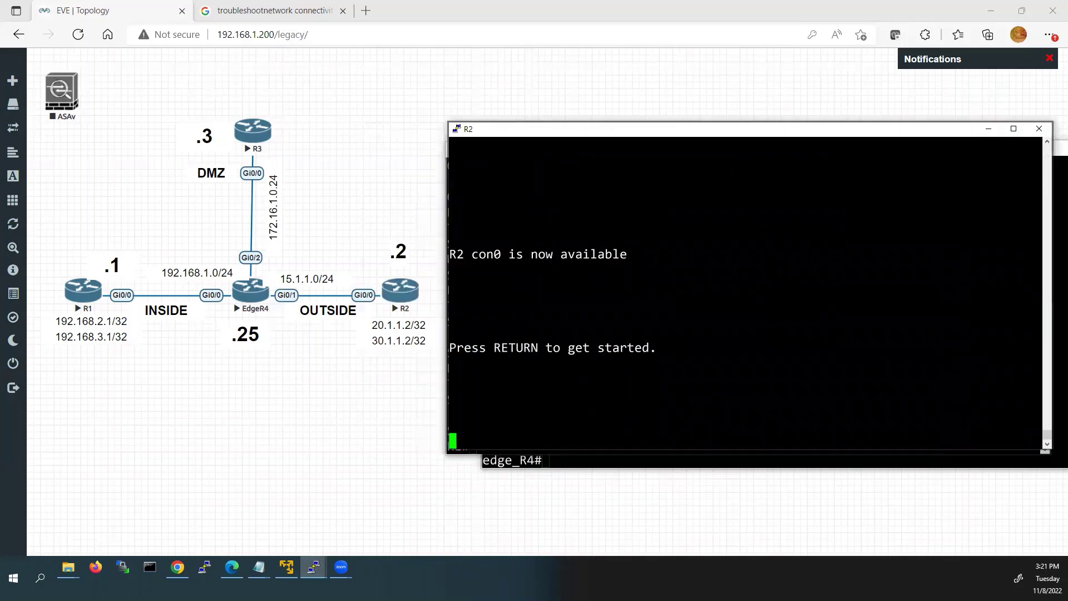
{"action": "key", "text": "Return"}
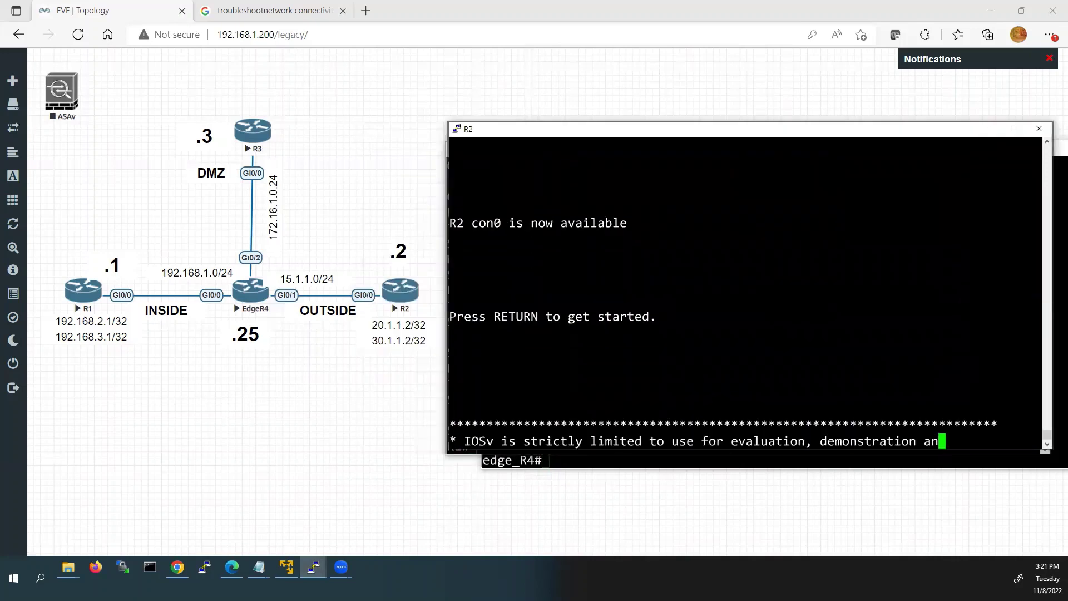
{"action": "type", "text": "en"}
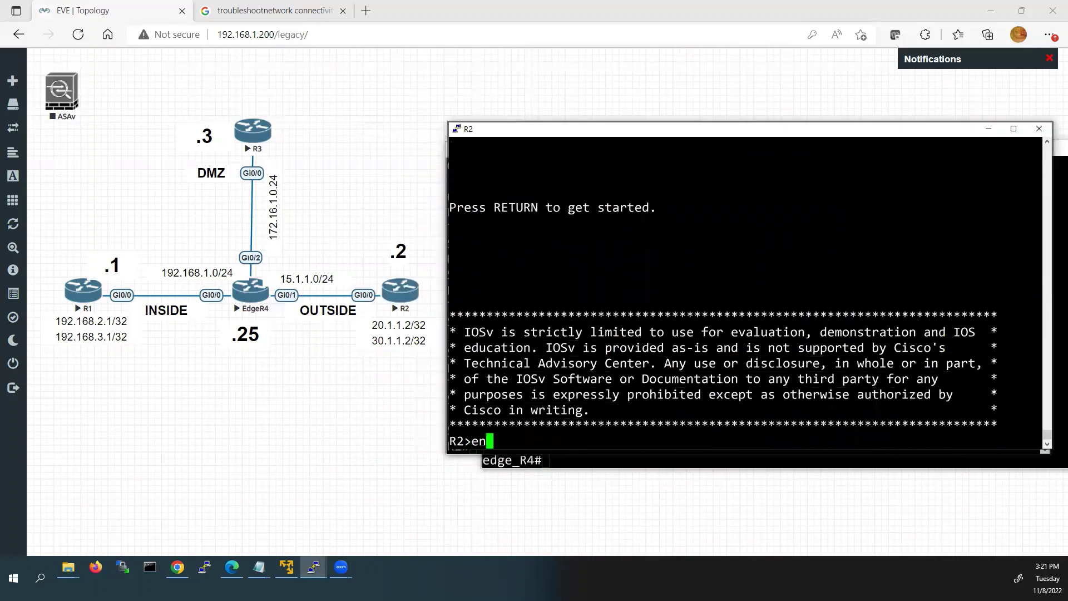
{"action": "key", "text": "Return"}
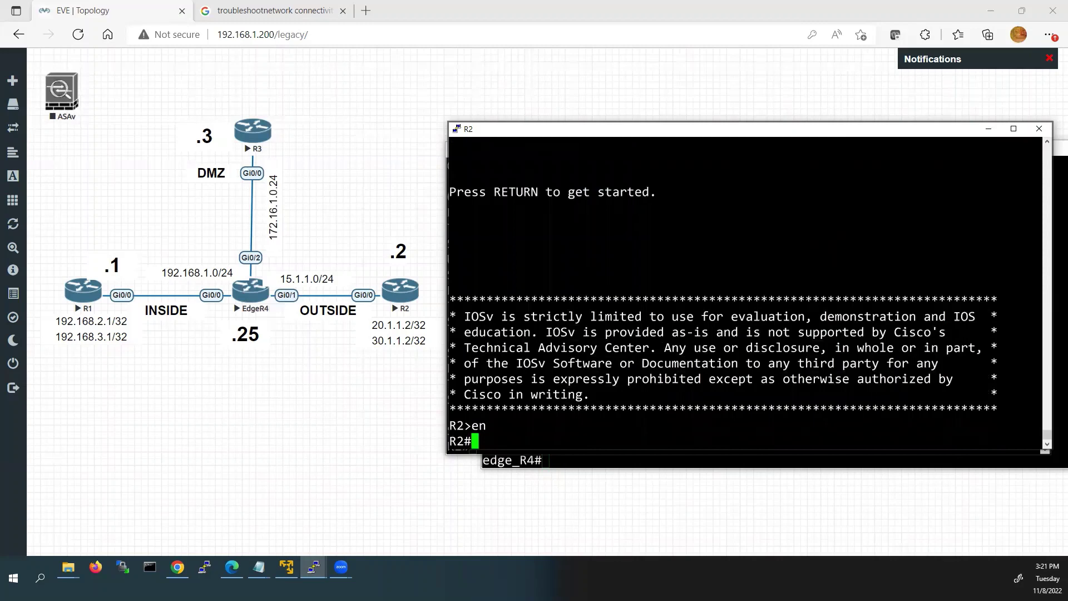
{"action": "type", "text": "sh int br"}
{"action": "key", "text": "Tab"}
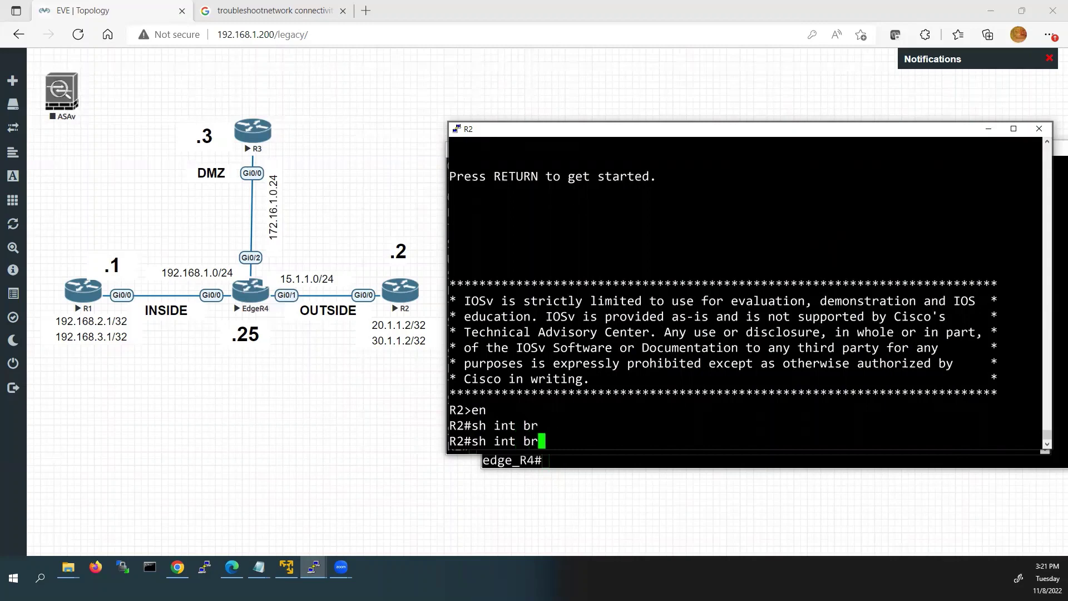
{"action": "key", "text": "Return"}
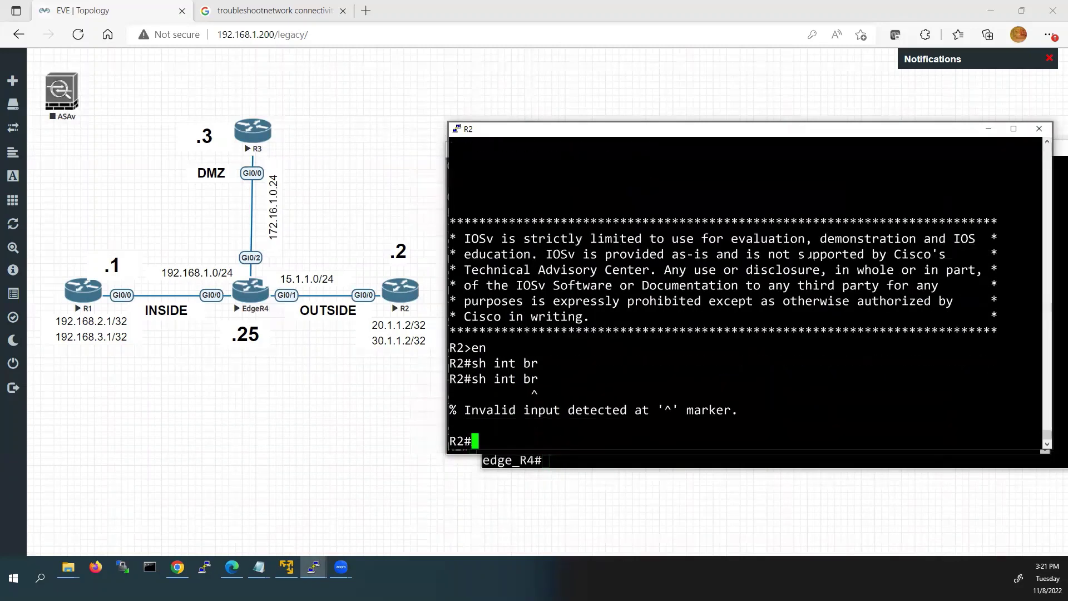
- Show R2's brief IP interface summary and check the address and status of GigabitEthernet0/0 and Loopback0
{"action": "type", "text": "sh ip int br"}
{"action": "key", "text": "Return"}
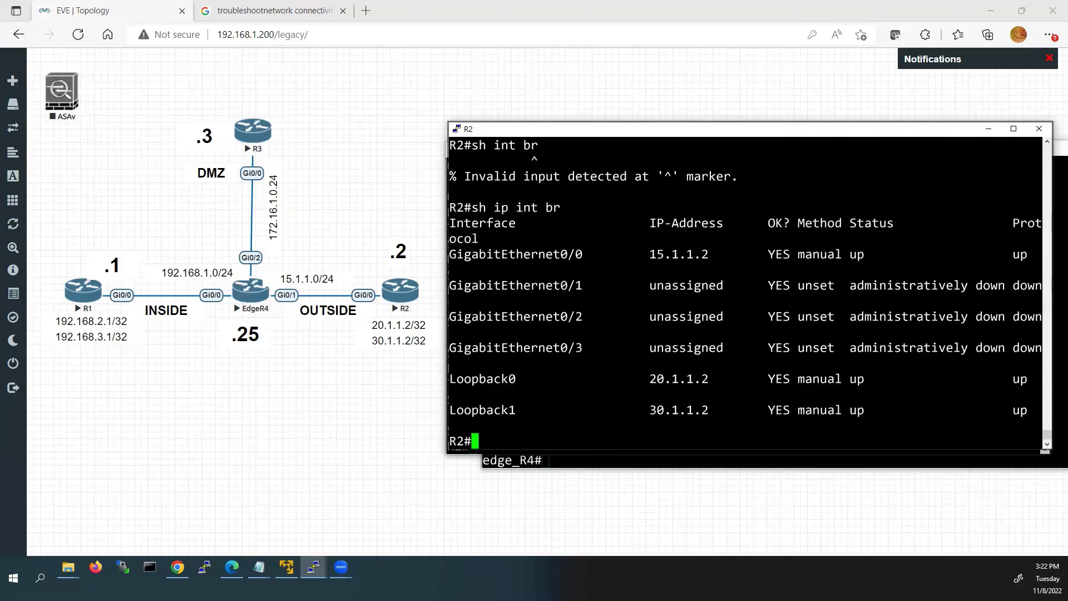
{"action": "left_click_drag", "start_coordinate": [851, 254], "coordinate": [871, 254]}
{"action": "left_click_drag", "start_coordinate": [723, 255], "coordinate": [658, 254]}
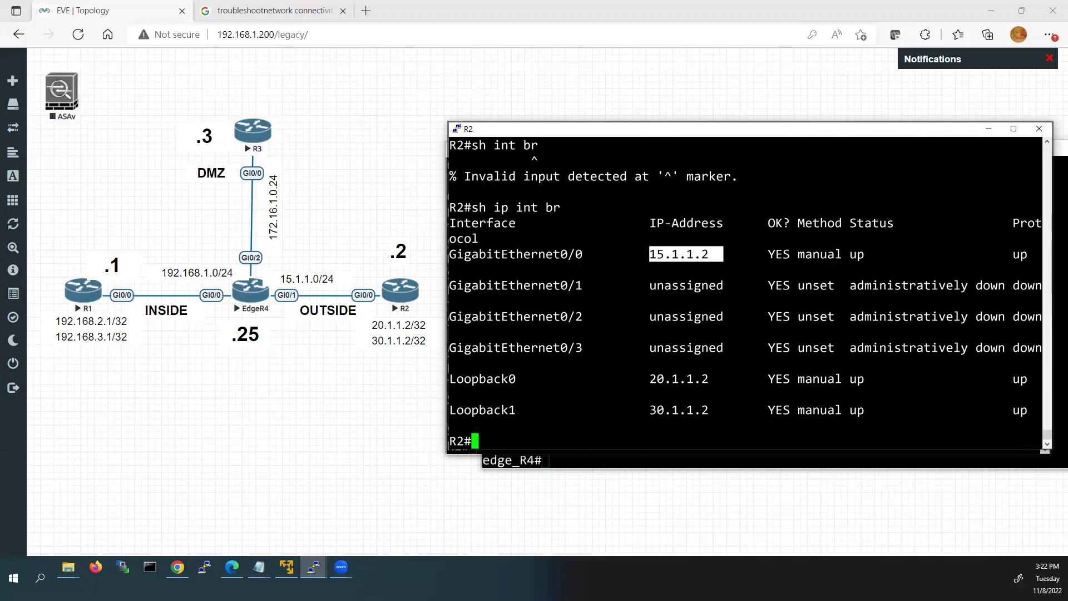
{"action": "left_click_drag", "start_coordinate": [842, 379], "coordinate": [864, 379]}
{"action": "left_click_drag", "start_coordinate": [1012, 378], "coordinate": [1041, 379]}
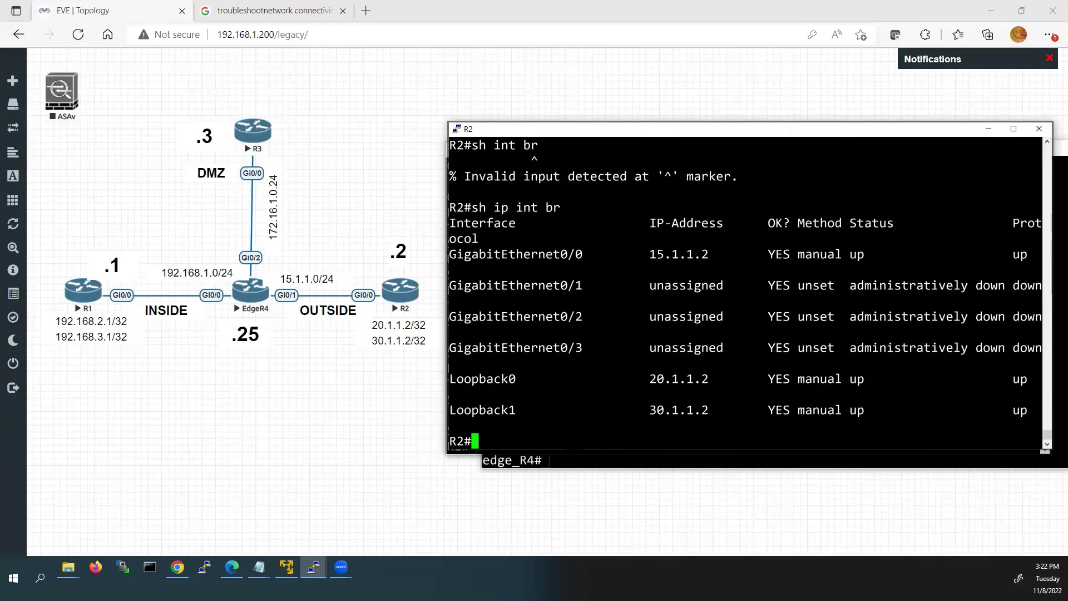
- Show R2's routing table starting at "Gate" and check which DMZ and inside networks have static routes
{"action": "type", "text": "sh ip route"}
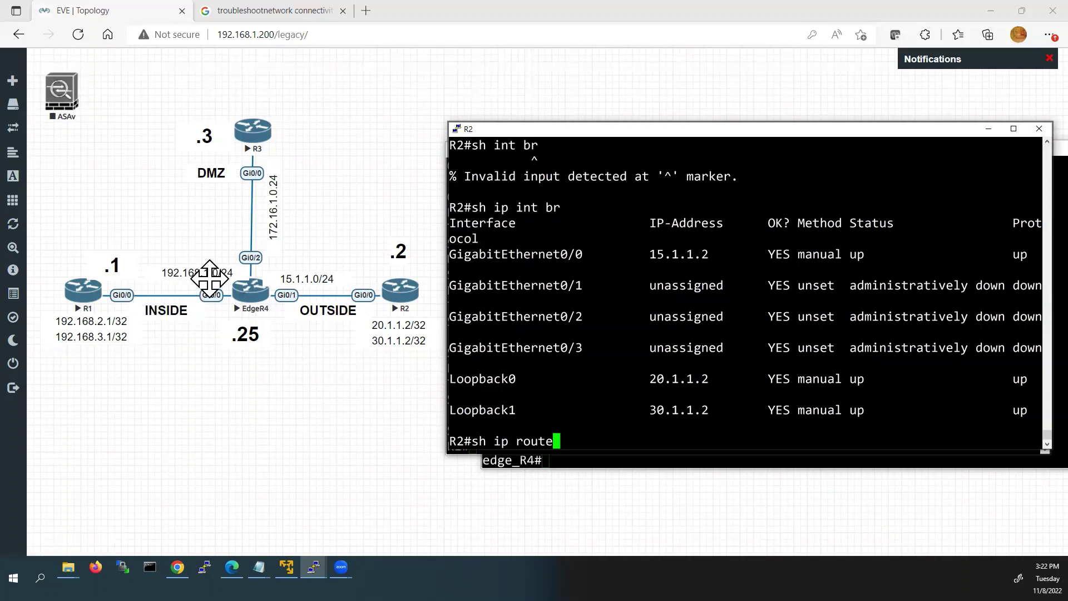
{"action": "type", "text": "| "}
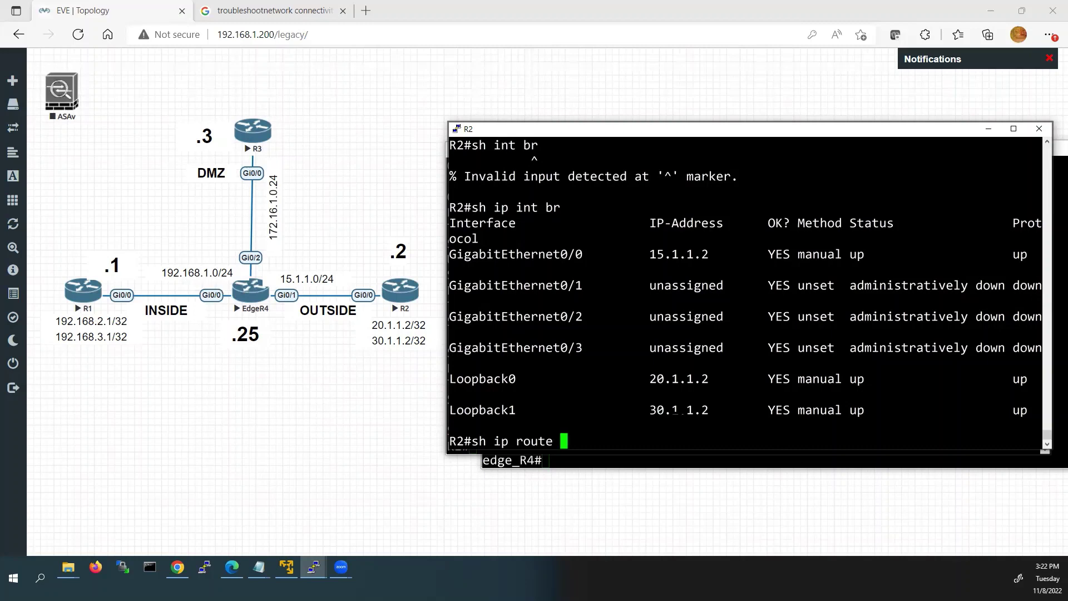
{"action": "type", "text": "b Gate"}
{"action": "key", "text": "Return"}
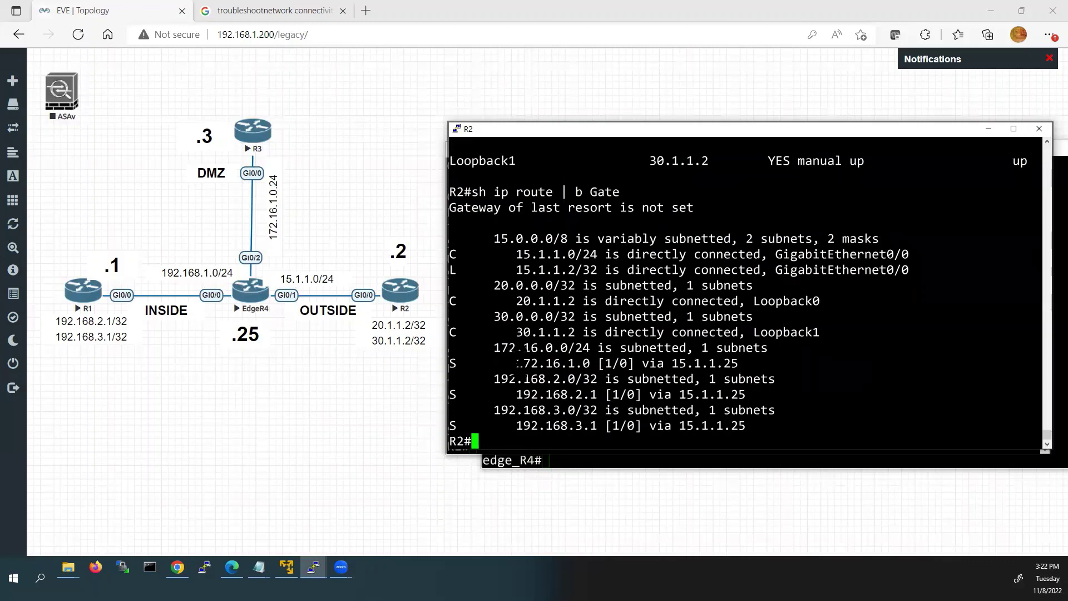
{"action": "left_click_drag", "start_coordinate": [516, 363], "coordinate": [587, 349]}
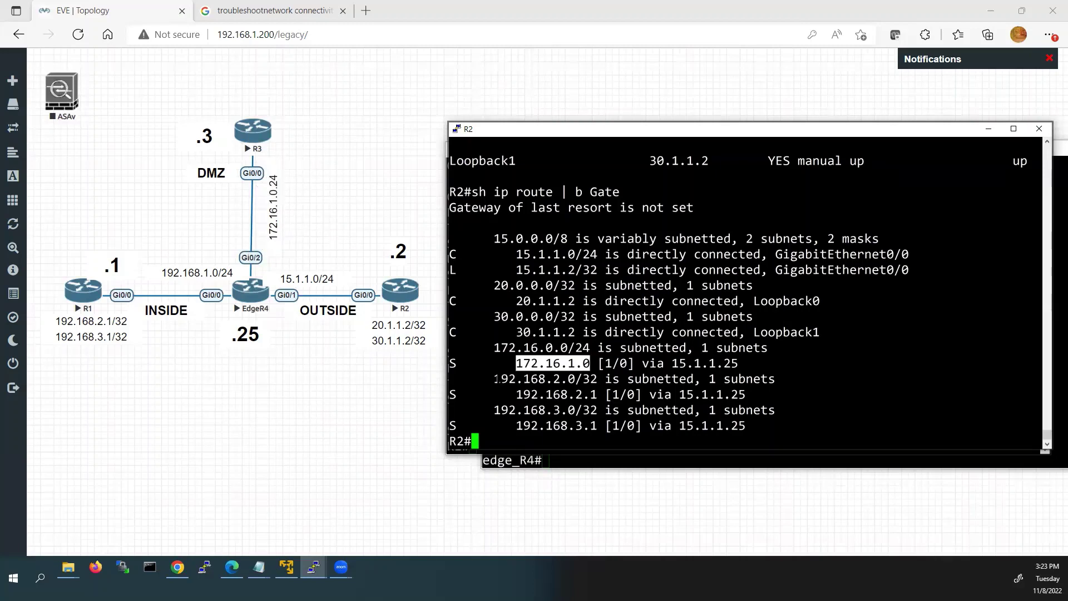
{"action": "left_click_drag", "start_coordinate": [494, 378], "coordinate": [572, 380]}
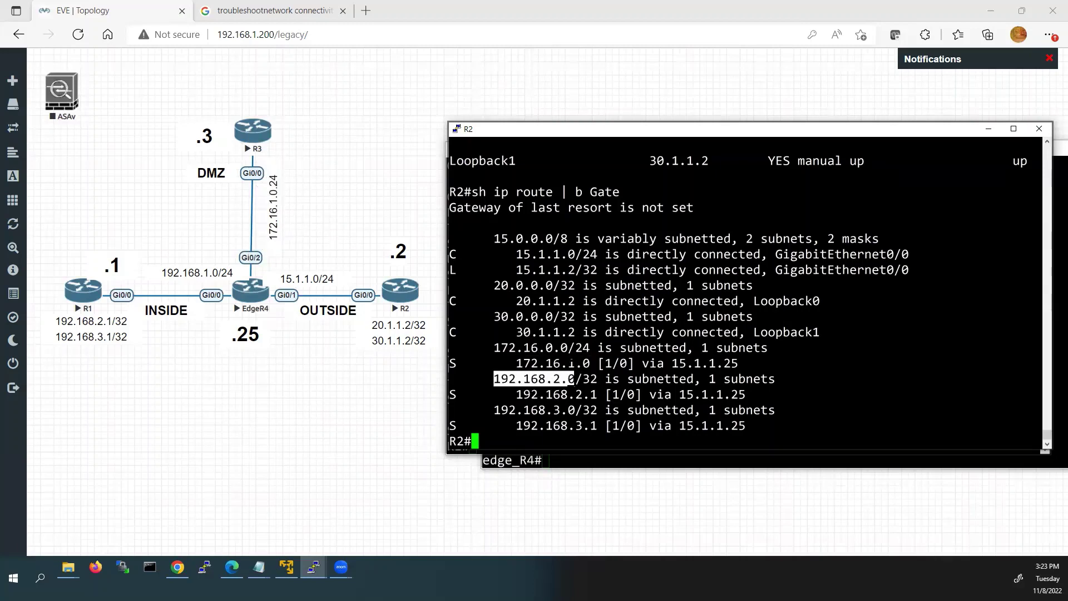
{"action": "left_click_drag", "start_coordinate": [495, 410], "coordinate": [573, 410]}
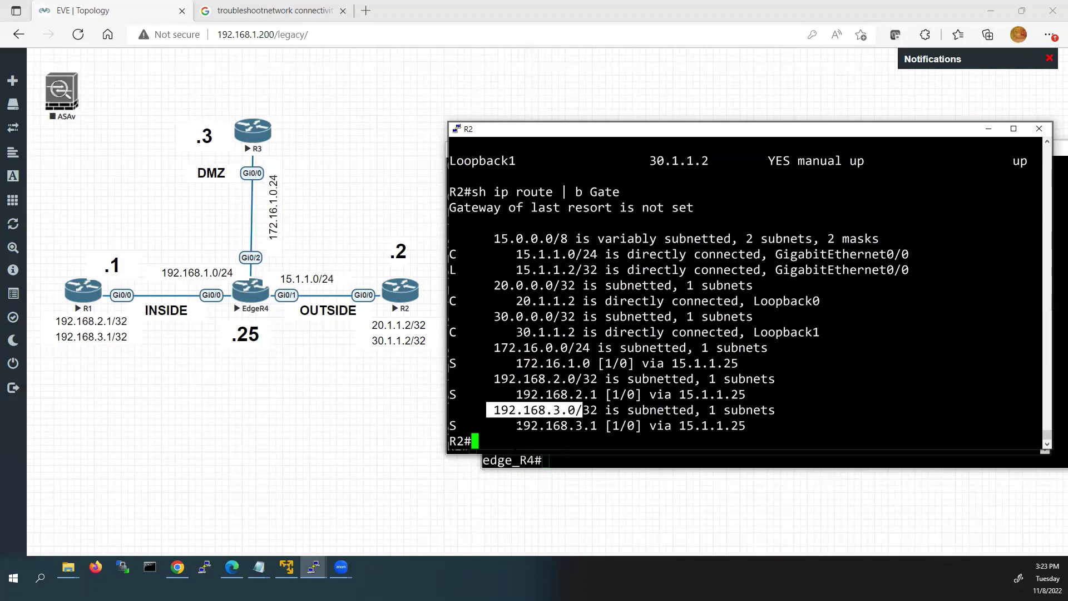
{"action": "left_click", "coordinate": [518, 426]}
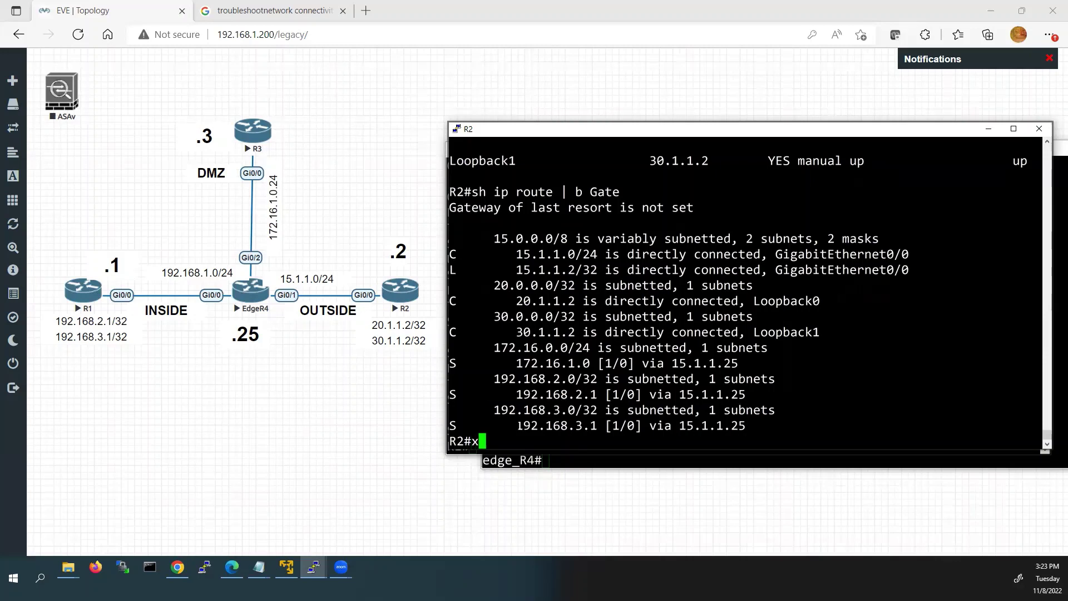
- In R2's global configuration, add a static route to 192.168.1.0 255.255.255.0 via next hop 15.1.1.25
{"action": "type", "text": "conf t"}
{"action": "key", "text": "Return"}
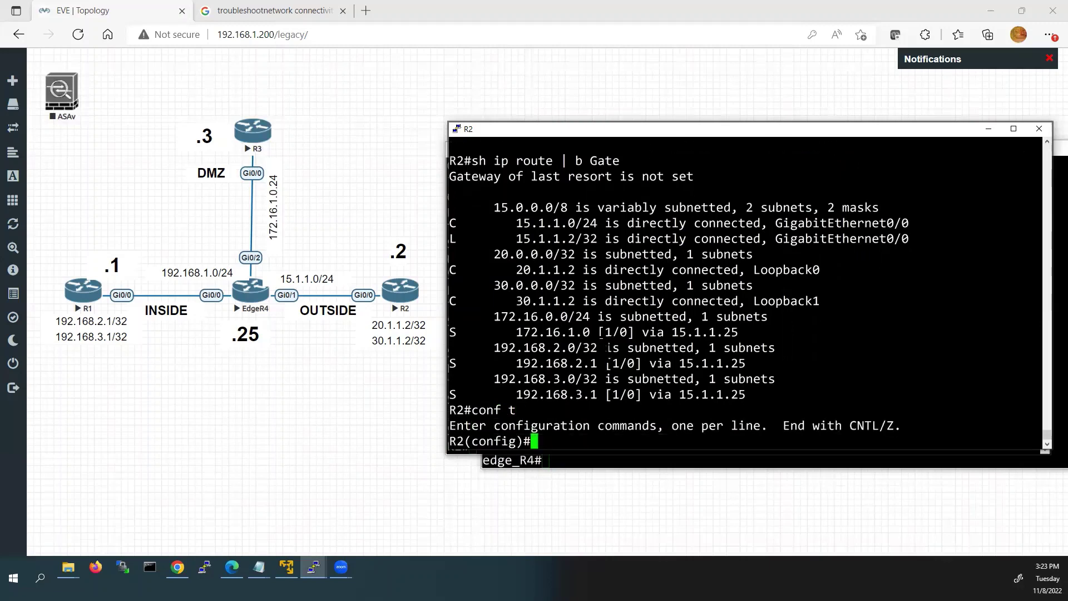
{"action": "type", "text": "ip route 192."}
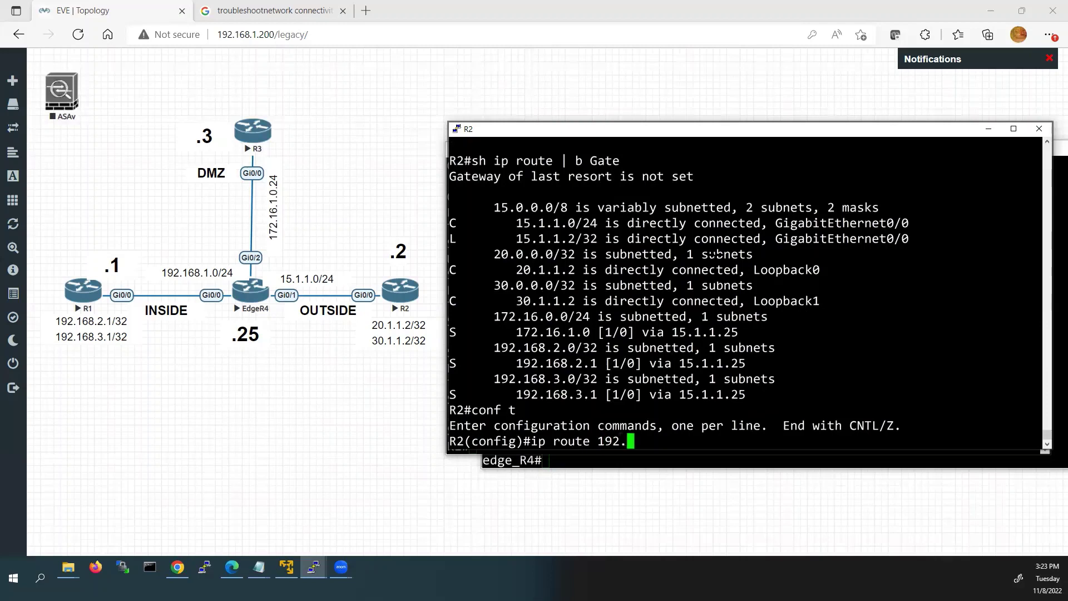
{"action": "type", "text": "168.1.0 255.255.255.0"}
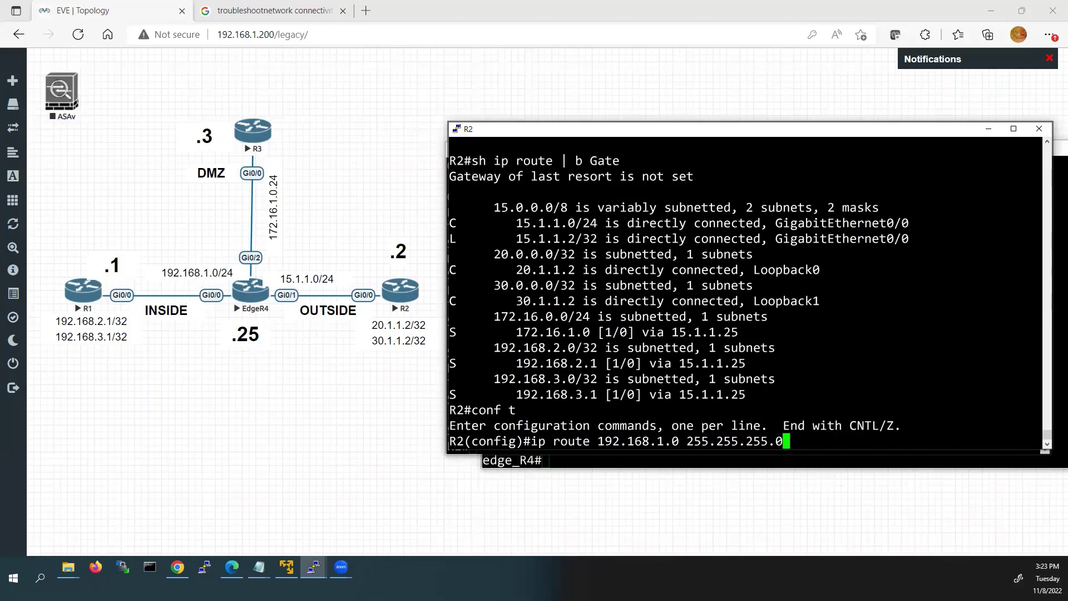
{"action": "key", "text": "Return"}
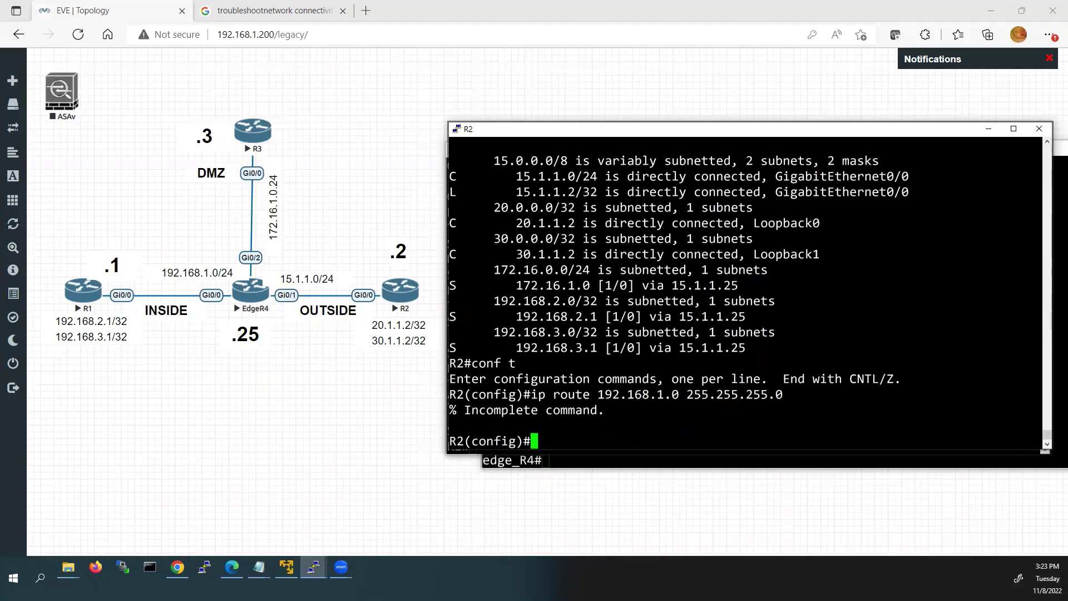
{"action": "key", "text": "Up"}
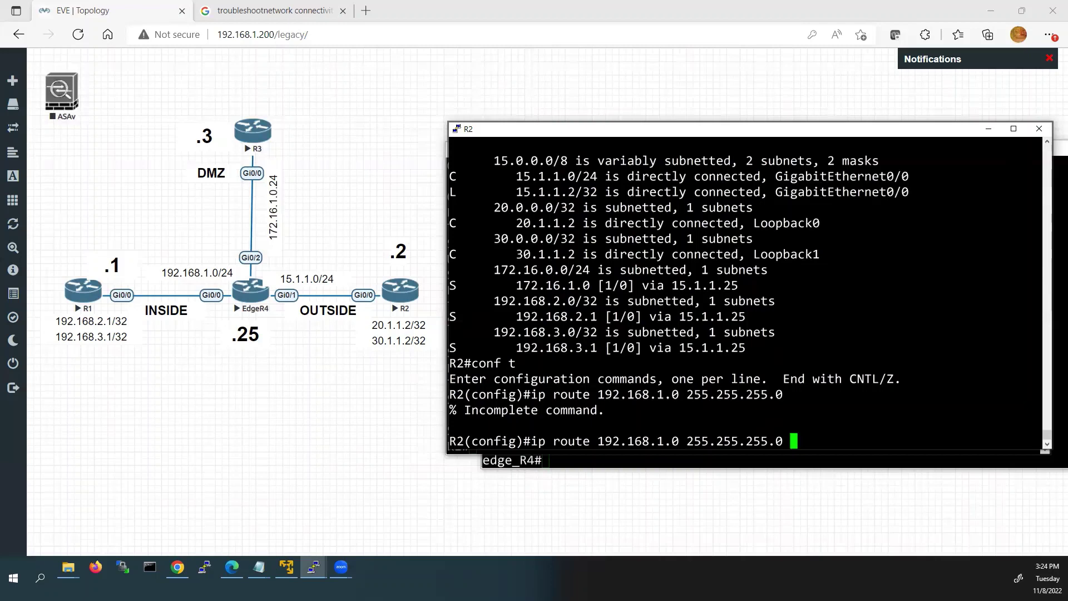
{"action": "type", "text": "15.1.1.25"}
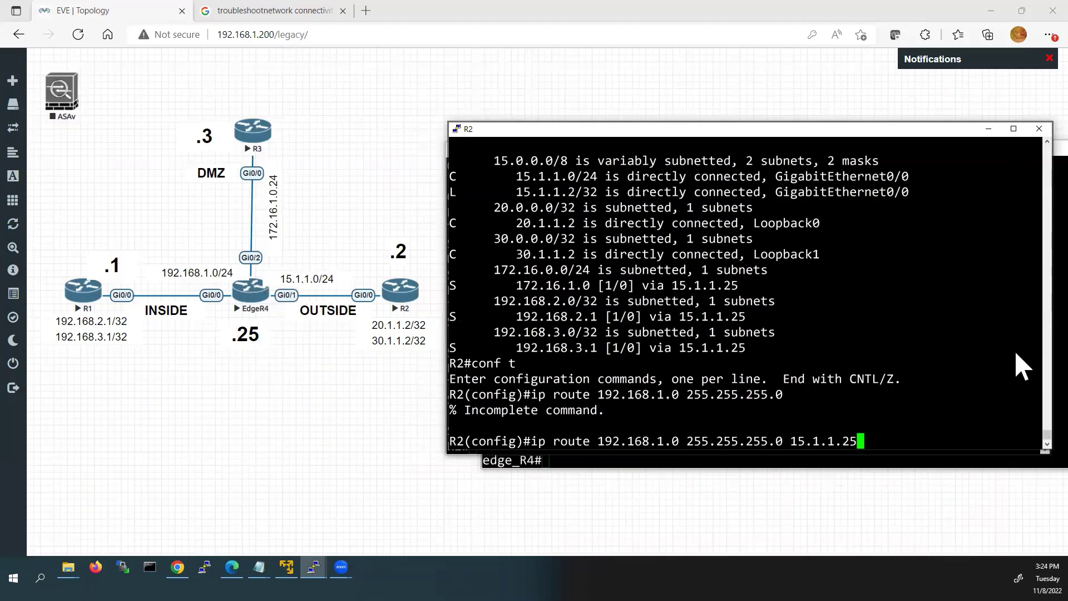
{"action": "key", "text": "Return"}
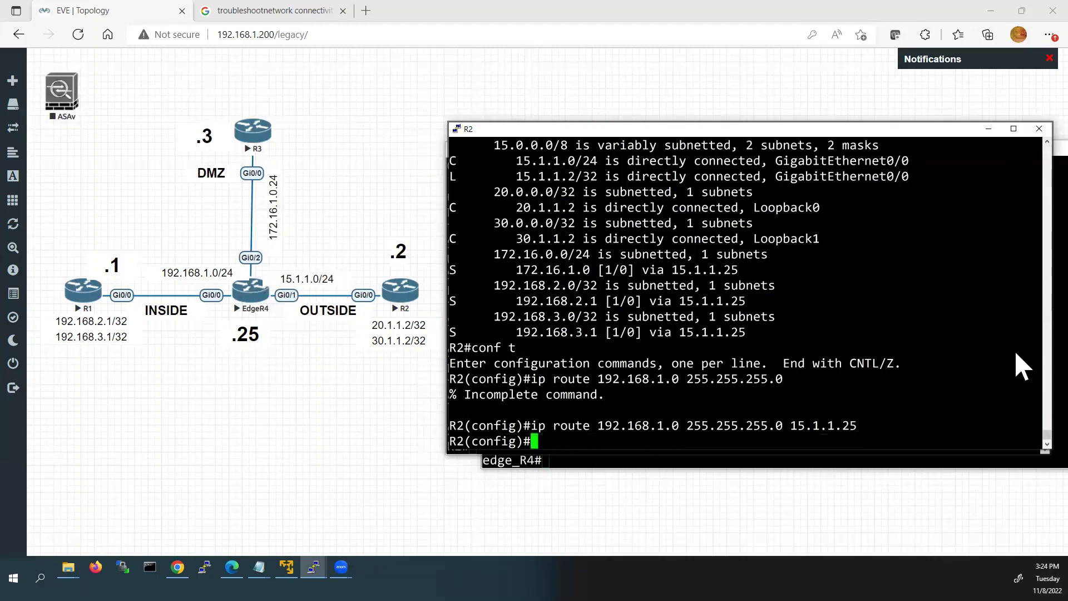
- Leave R2's configuration mode and save the running configuration with wr
{"action": "type", "text": "end"}
{"action": "key", "text": "Return"}
{"action": "type", "text": "wr"}
{"action": "key", "text": "Return"}
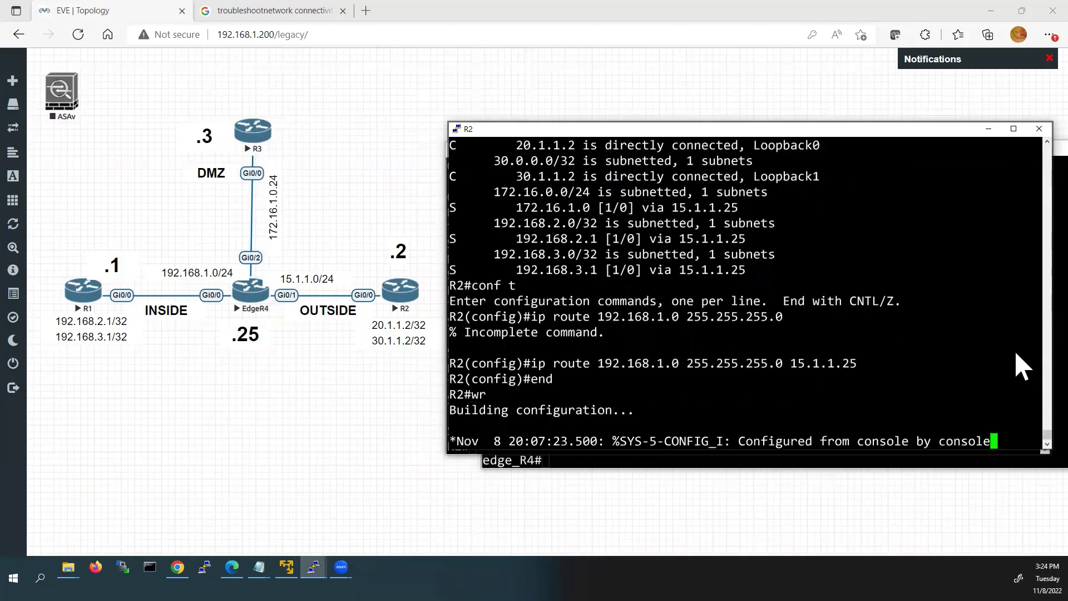
{"action": "key", "text": "Return"}
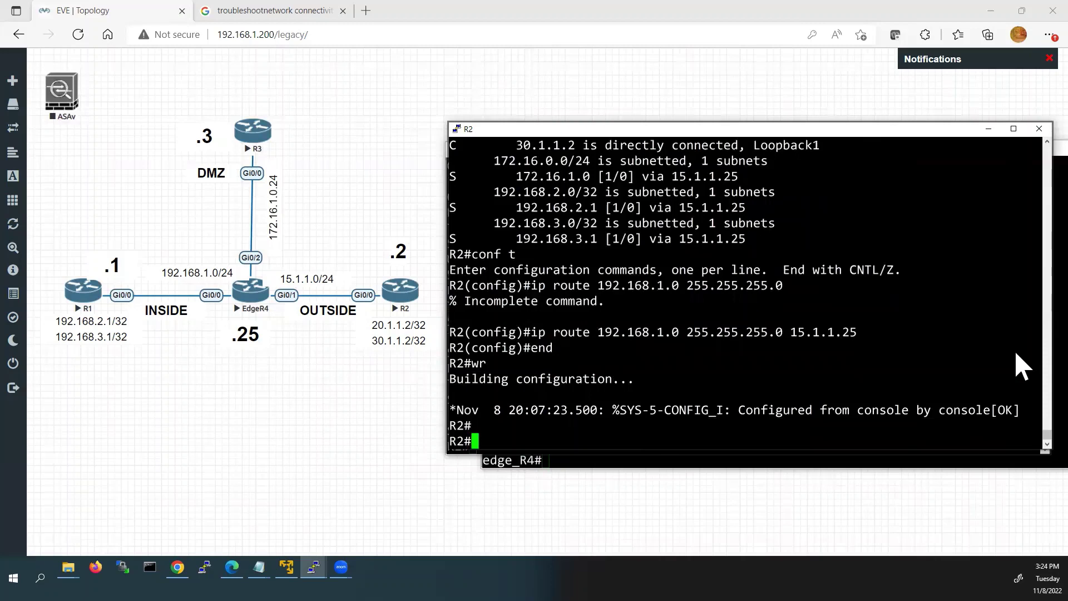
- Show R2's full routing table and check the static entry for the inside network 192.168.1.0/24
{"action": "type", "text": "sh ip rou"}
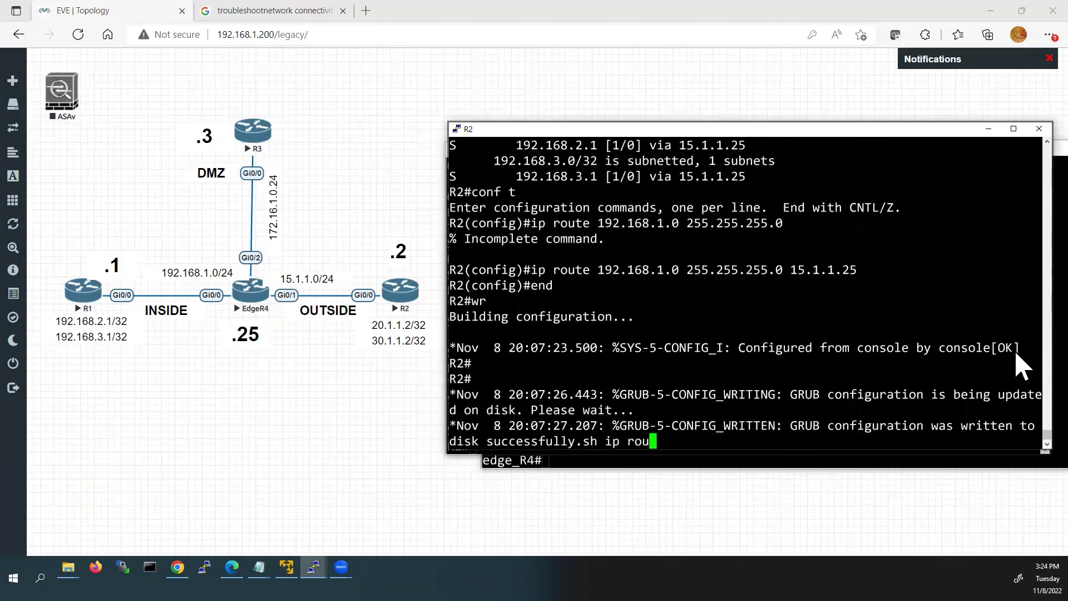
{"action": "type", "text": "te"}
{"action": "key", "text": "Return"}
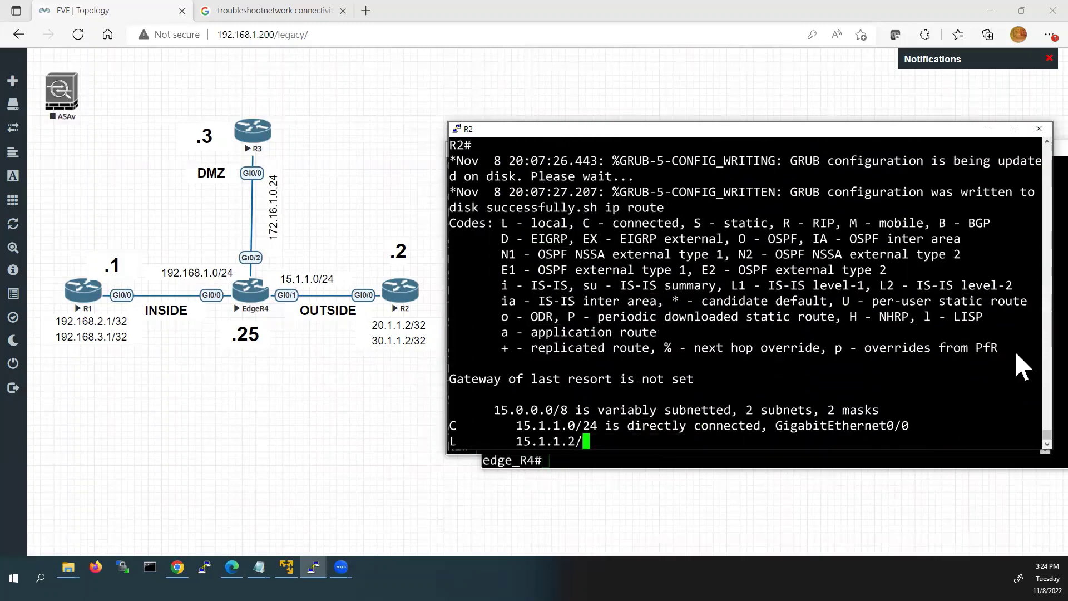
{"action": "key", "text": "space"}
{"action": "key", "text": "Return"}
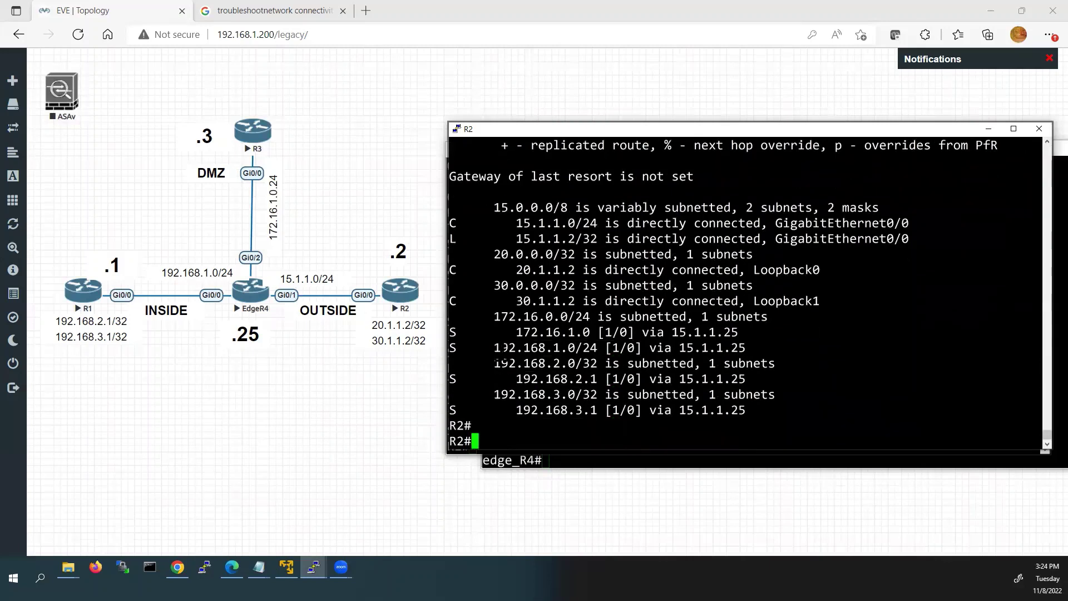
{"action": "left_click_drag", "start_coordinate": [488, 348], "coordinate": [757, 348]}
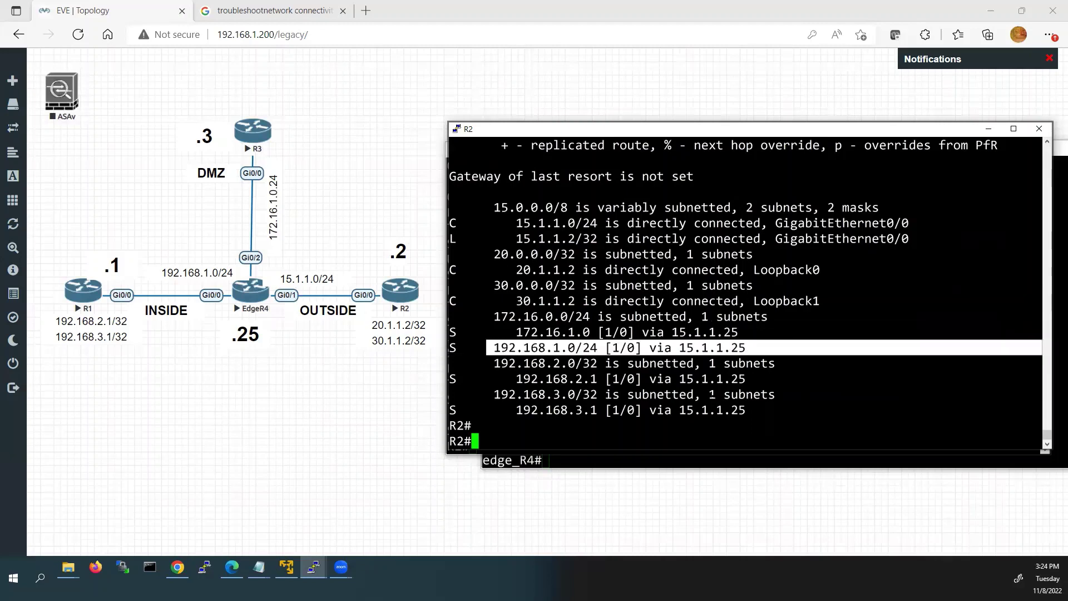
- Switch to R1's console and ping R2's outside address 15.1.1.2 again
{"action": "mouse_move", "coordinate": [313, 568]}
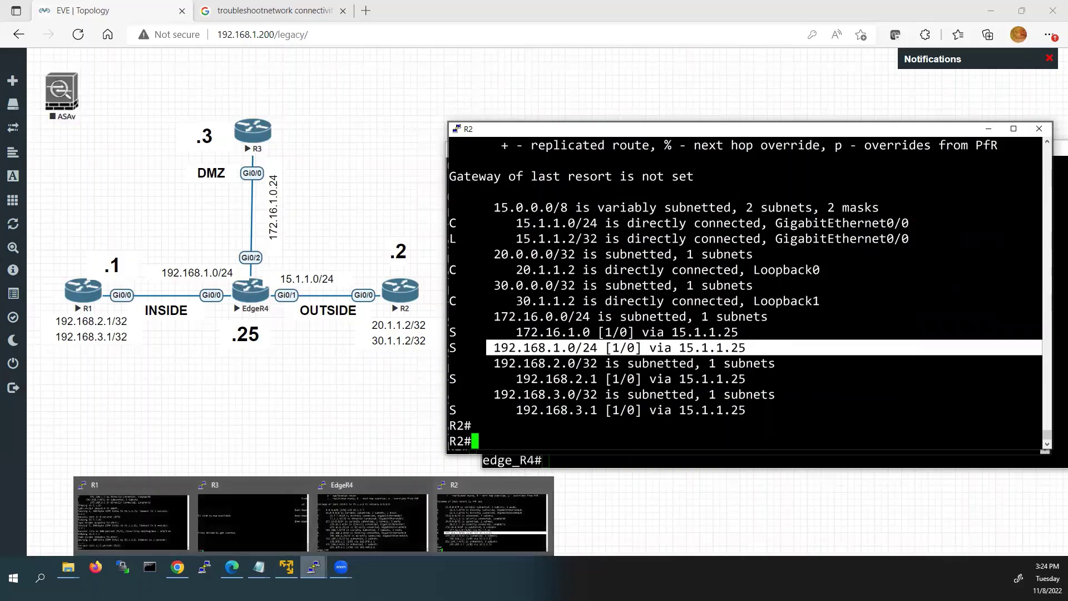
{"action": "left_click", "coordinate": [161, 528]}
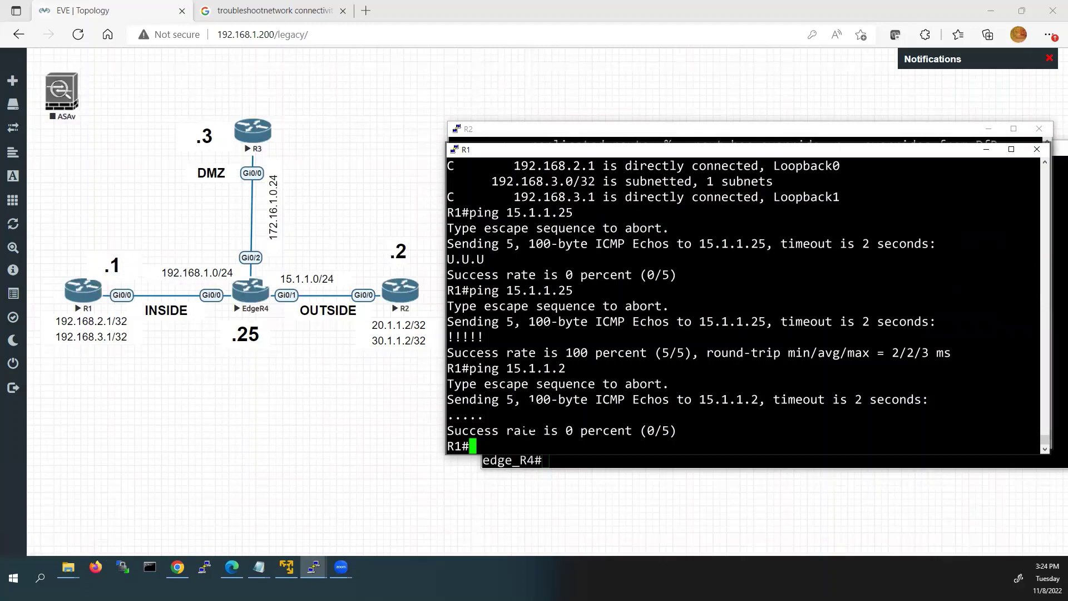
{"action": "key", "text": "Up"}
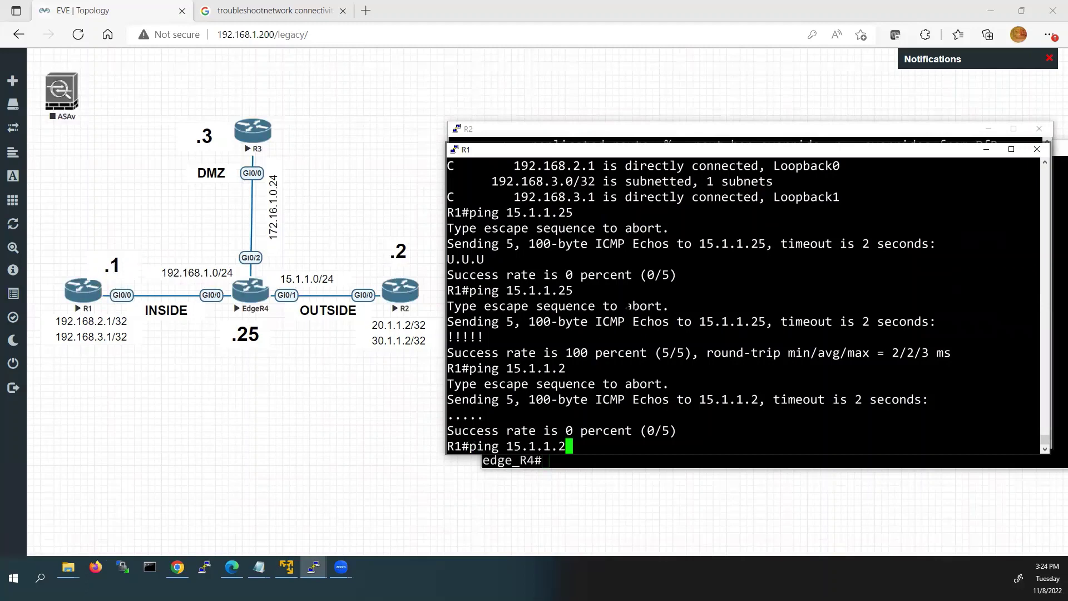
{"action": "key", "text": "Return"}
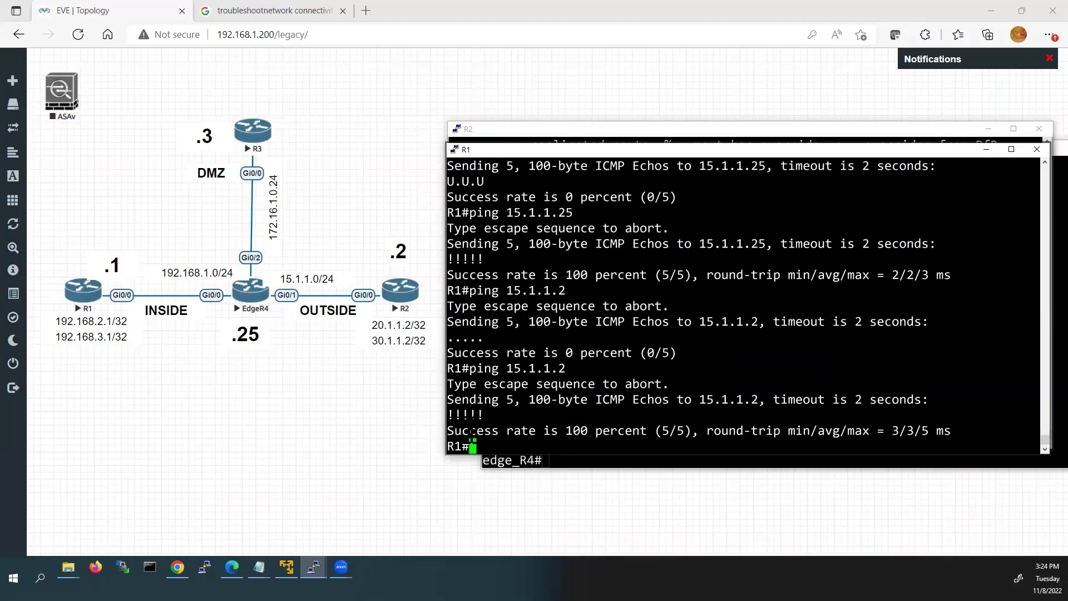
- Ping R2's Loopback0 address 20.1.1.2 from R1 and highlight the ping output
{"action": "key", "text": "Up"}
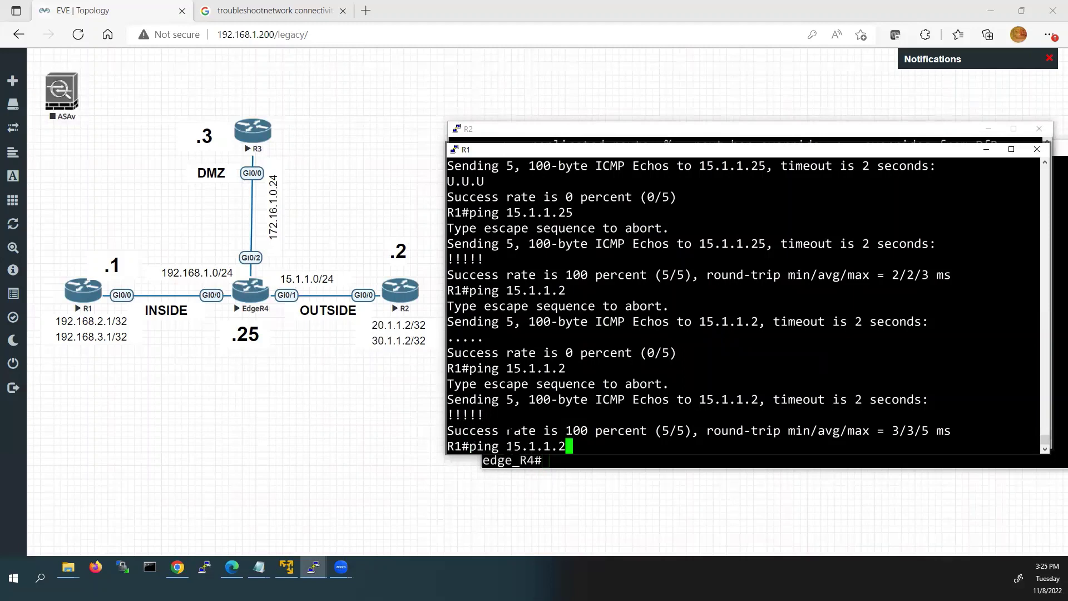
{"action": "key", "text": "Left"}
{"action": "key", "text": "Left"}
{"action": "key", "text": "Left"}
{"action": "key", "text": "Left"}
{"action": "key", "text": "Left"}
{"action": "key", "text": "Left"}
{"action": "key", "text": "BackSpace"}
{"action": "key", "text": "BackSpace"}
{"action": "type", "text": "20"}
{"action": "key", "text": "Return"}
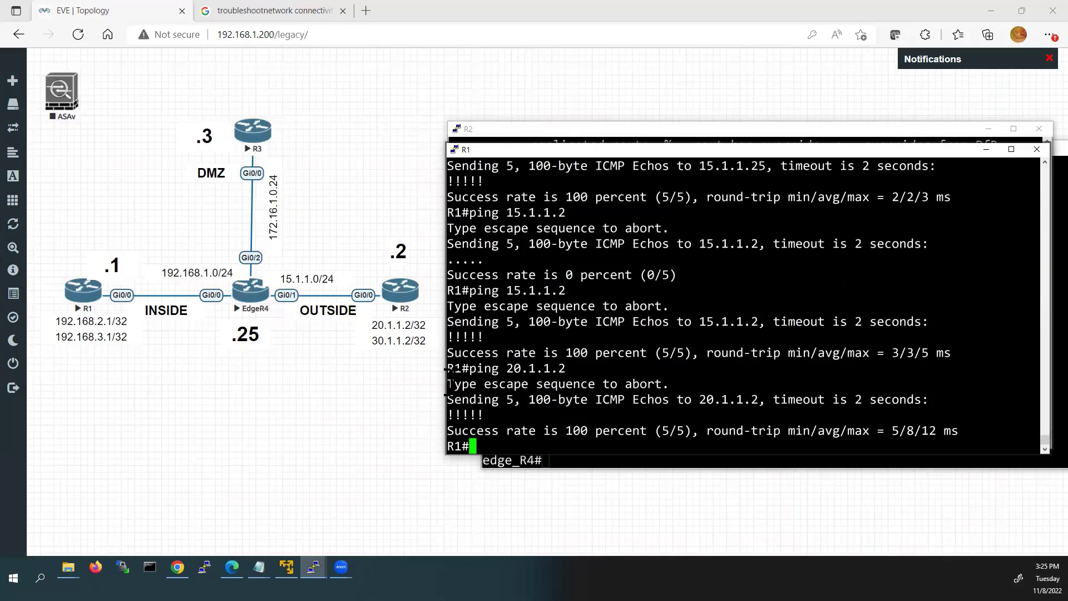
{"action": "left_click_drag", "start_coordinate": [446, 383], "coordinate": [746, 445]}
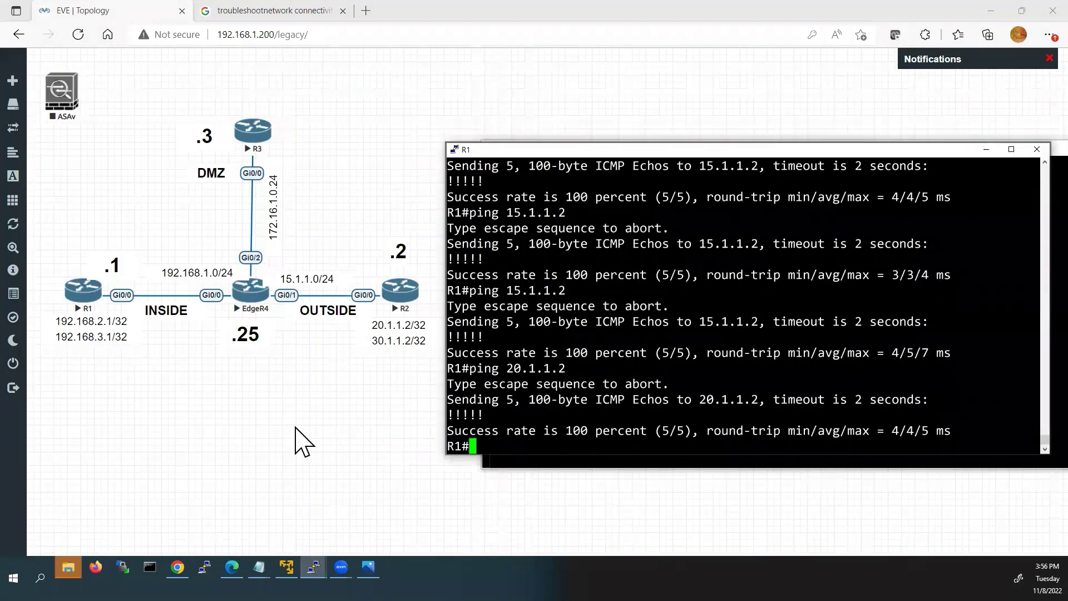